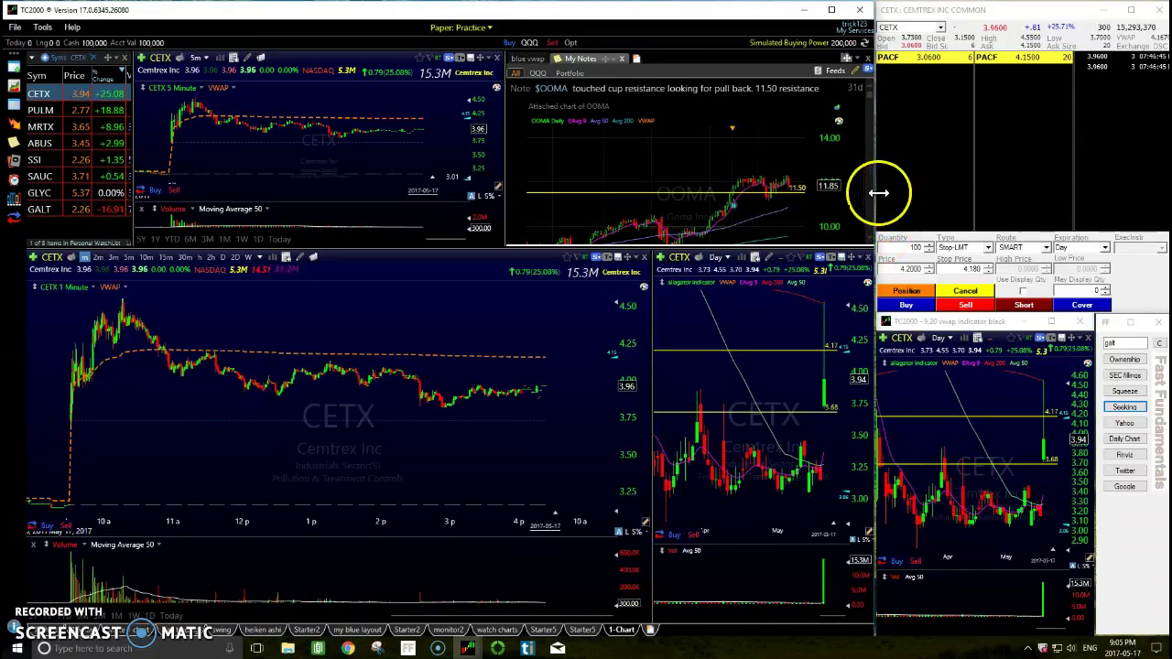
Stretch the TC2000 window's right edge to the far right of the screen
left_click_drag(877, 193, 1171, 193)
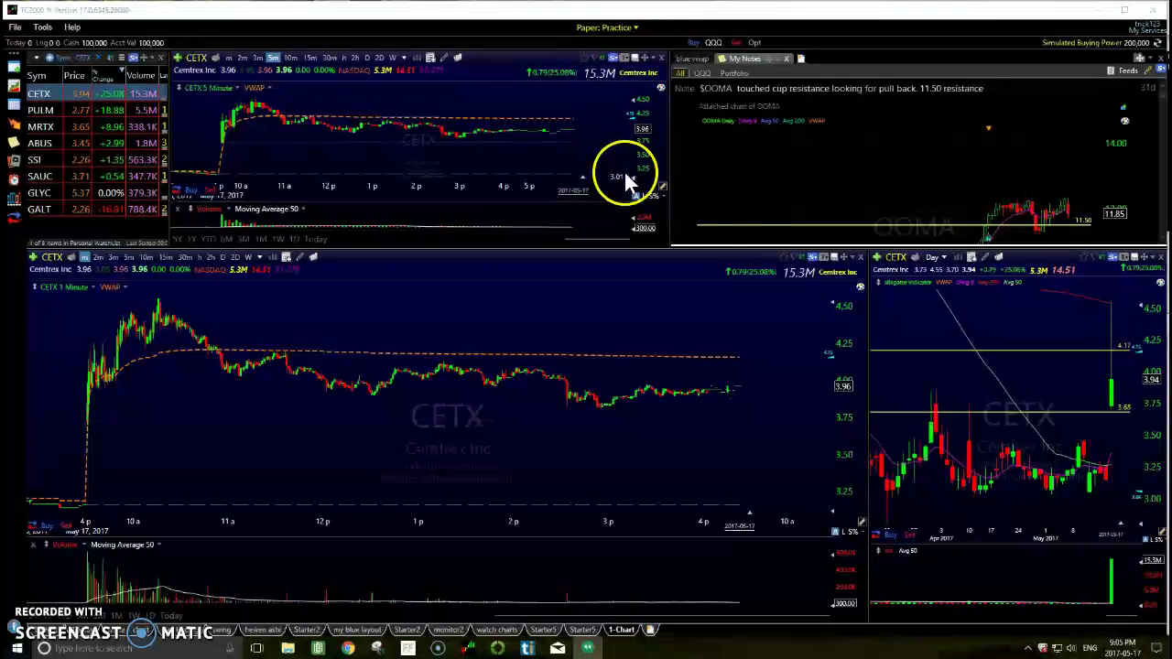
Widen the 5-minute CETX chart against My Notes, then switch to the 1-Chart page
left_click_drag(667, 170, 830, 159)
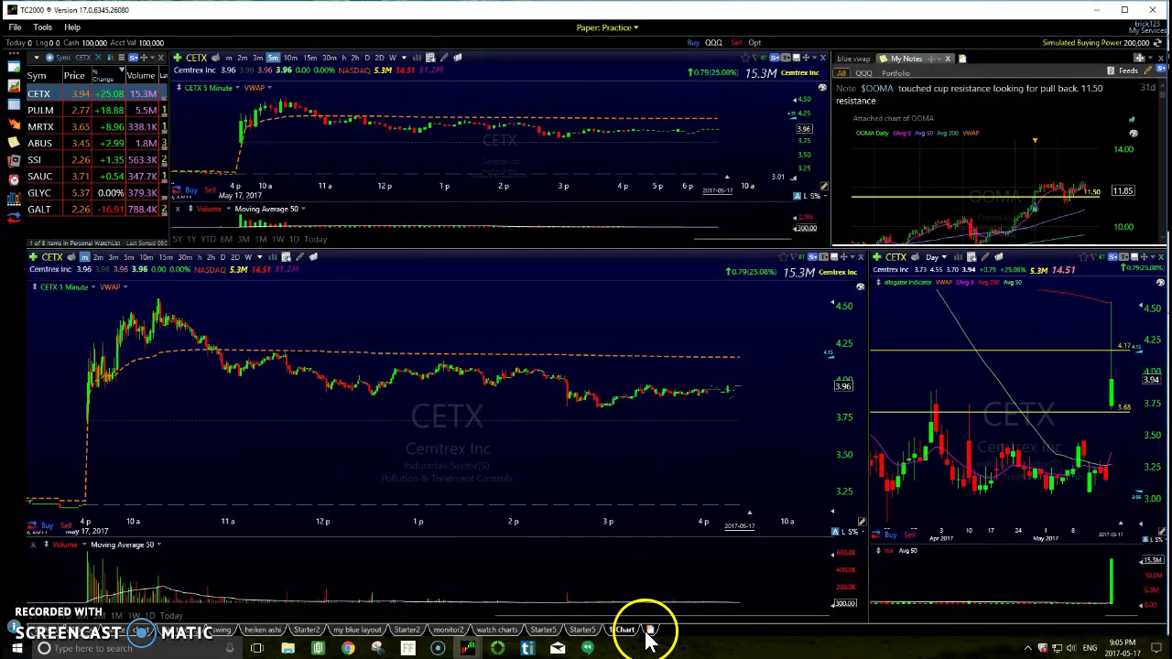
left_click(630, 630)
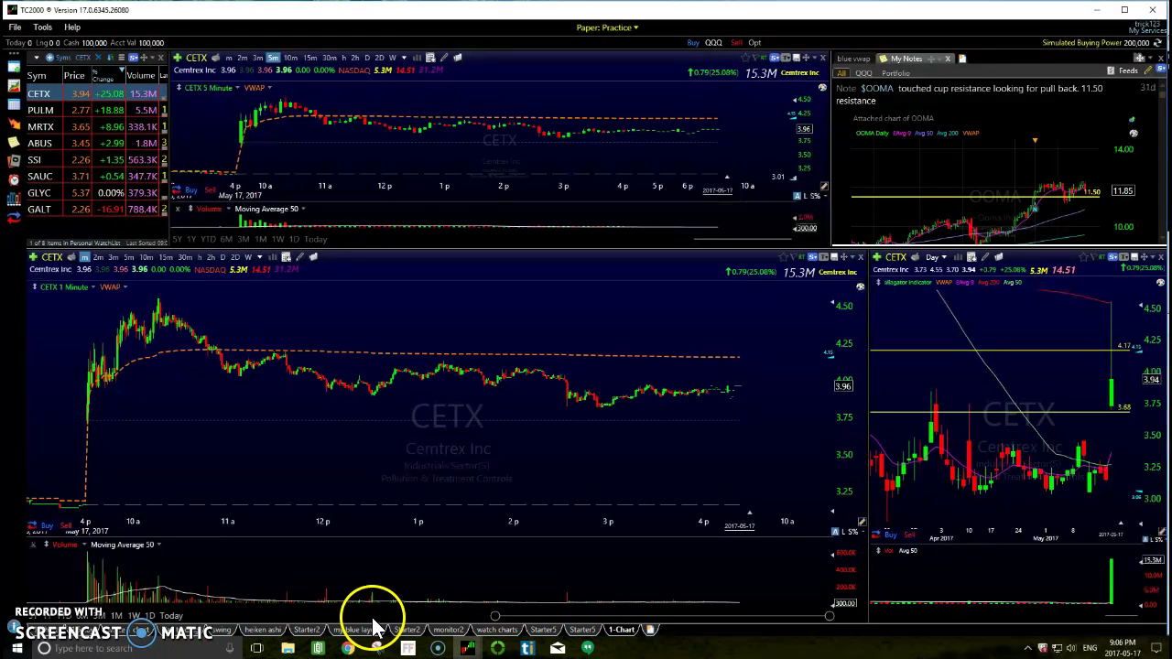
Float the watch charts layout in a new window, then return it to the main window as a tab
right_click(501, 633)
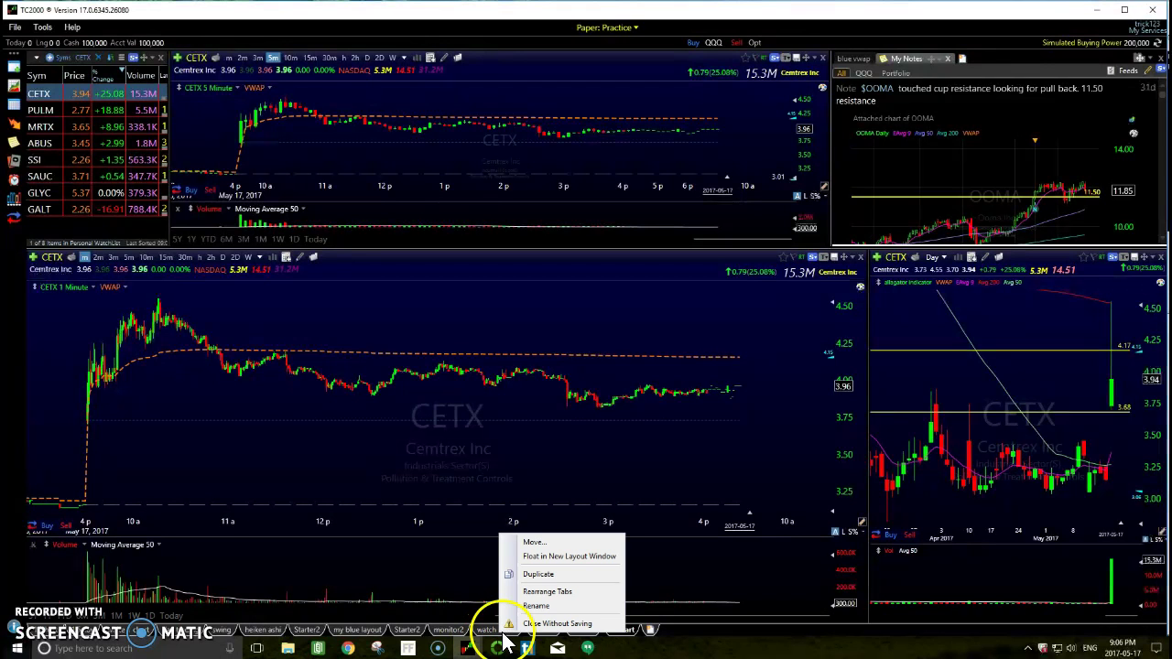
left_click(549, 558)
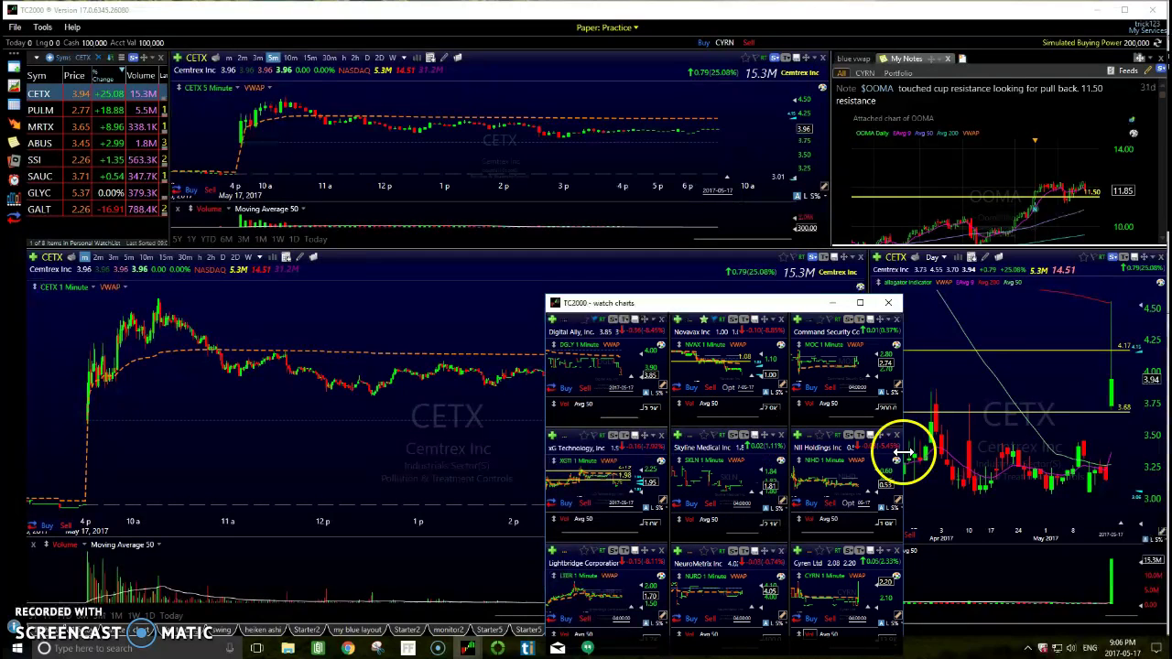
left_click_drag(751, 305, 1171, 137)
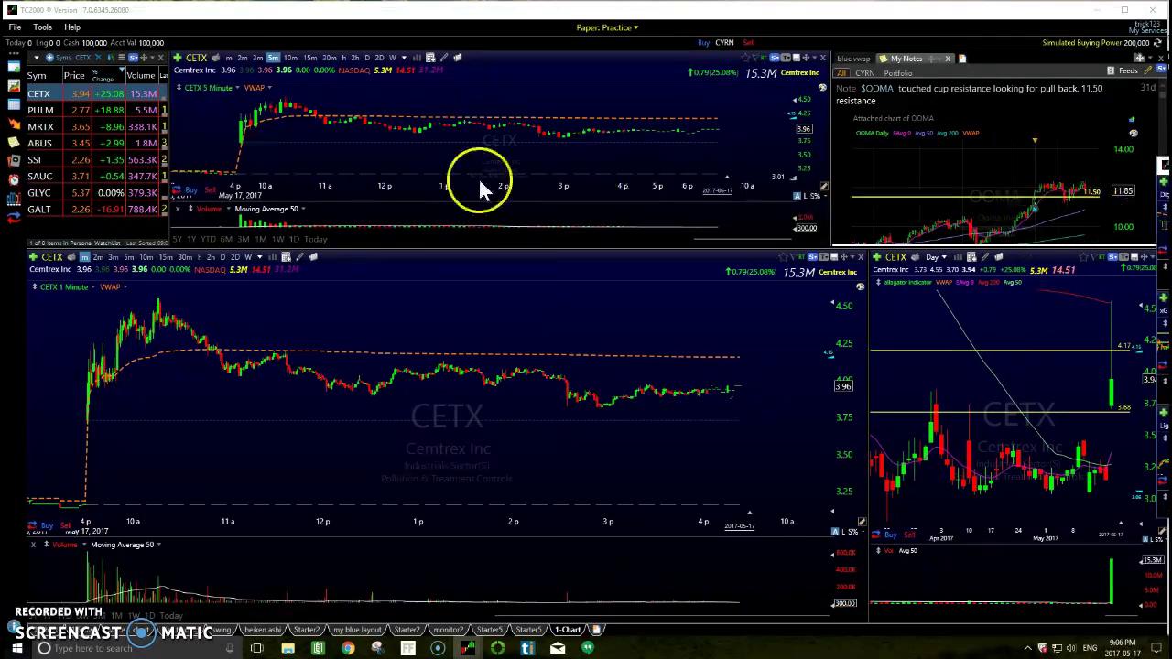
left_click_drag(349, 197, 348, 195)
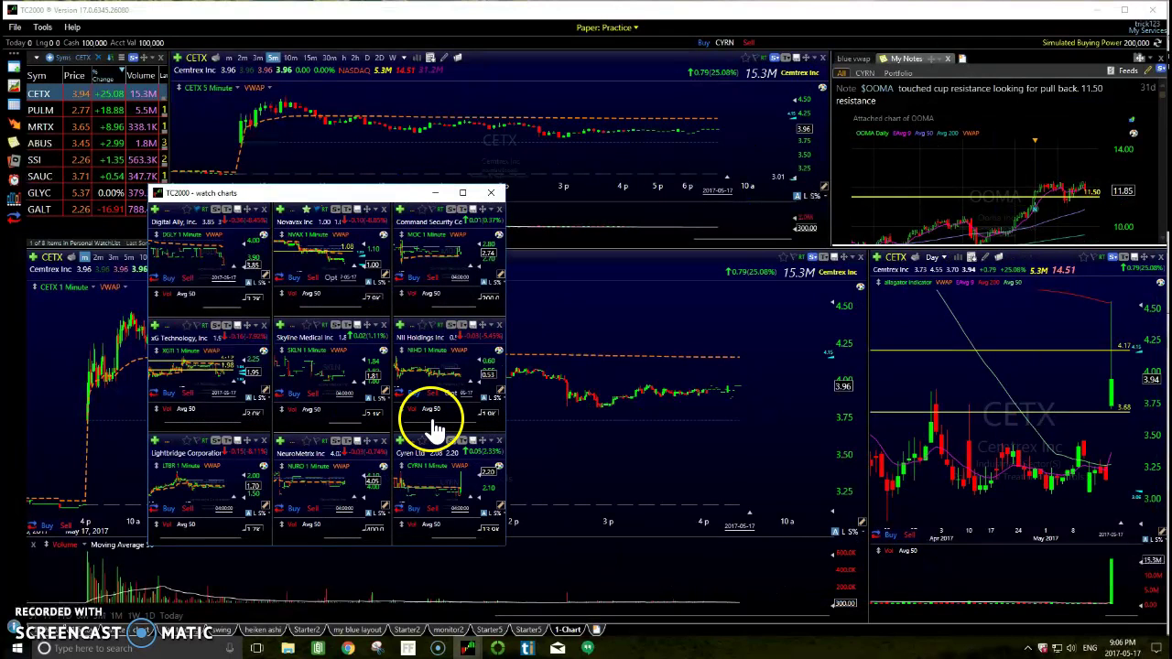
left_click(491, 193)
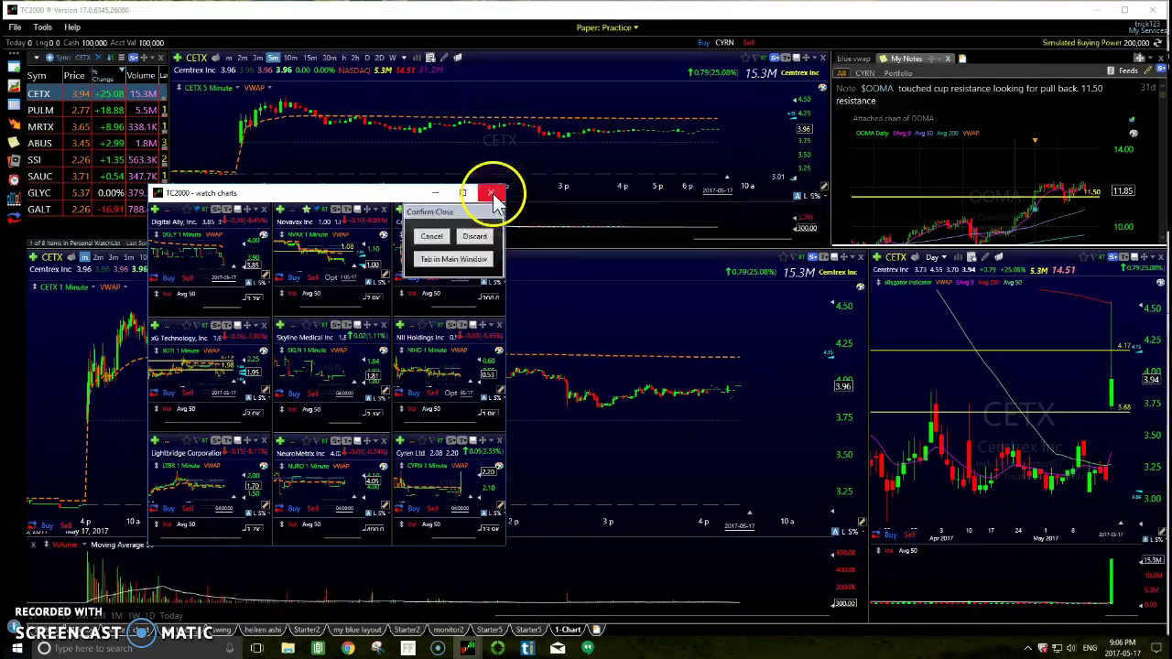
left_click(465, 262)
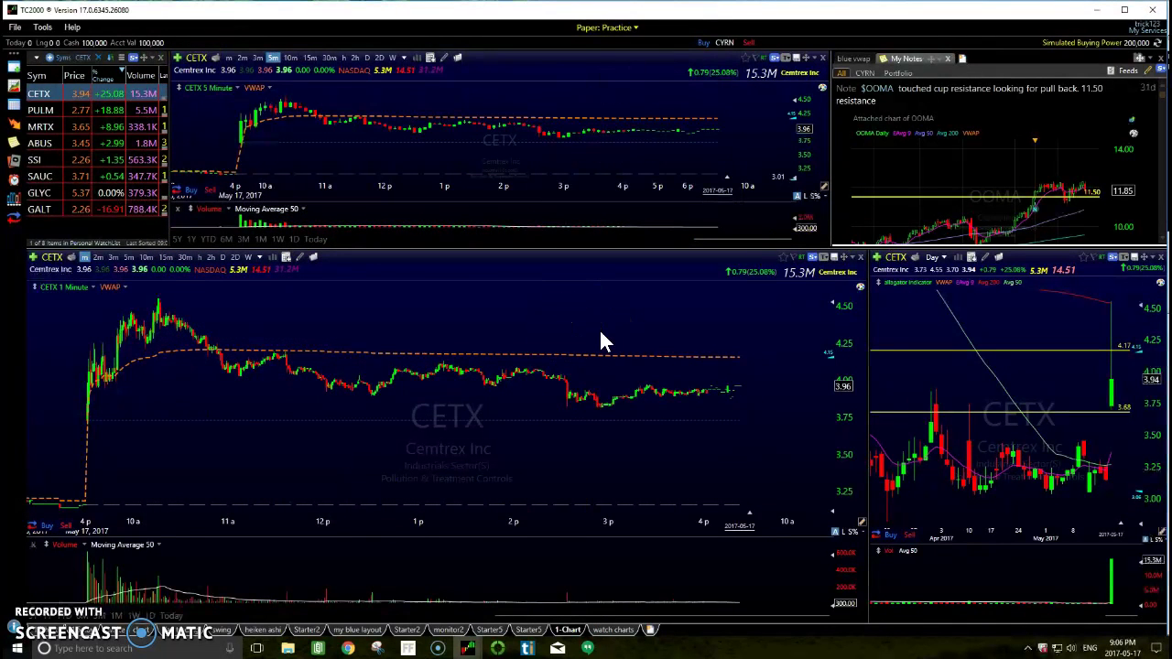
Add a new 1-Chart layout tab and replace its daily CETX chart with a blank window
left_click(649, 629)
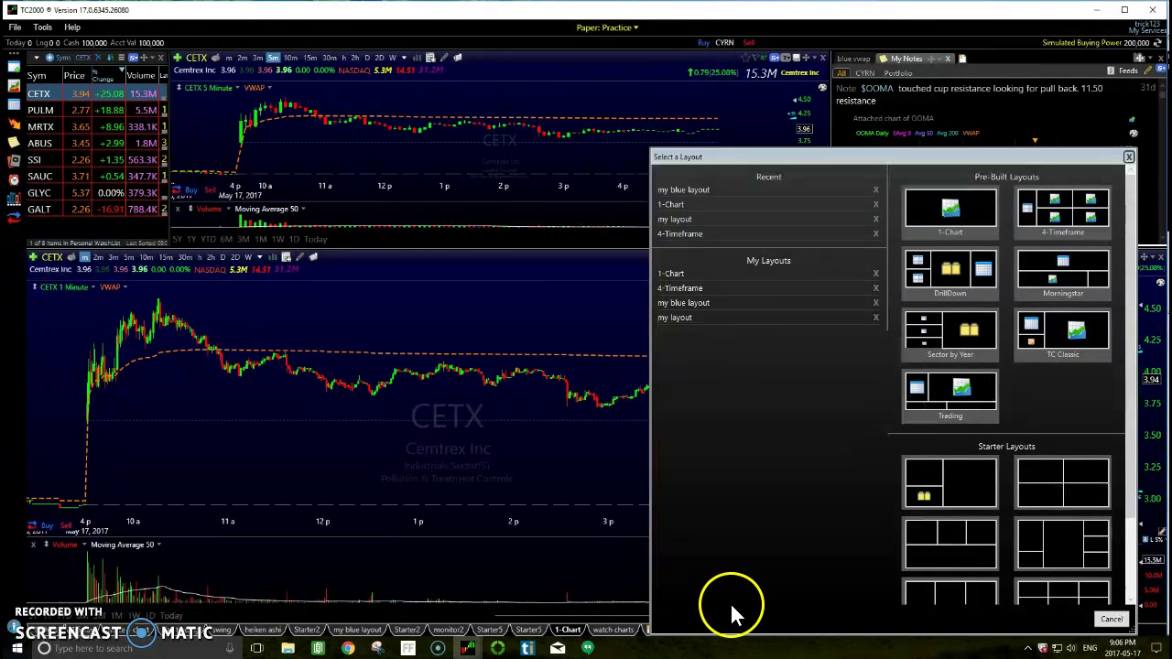
left_click(950, 211)
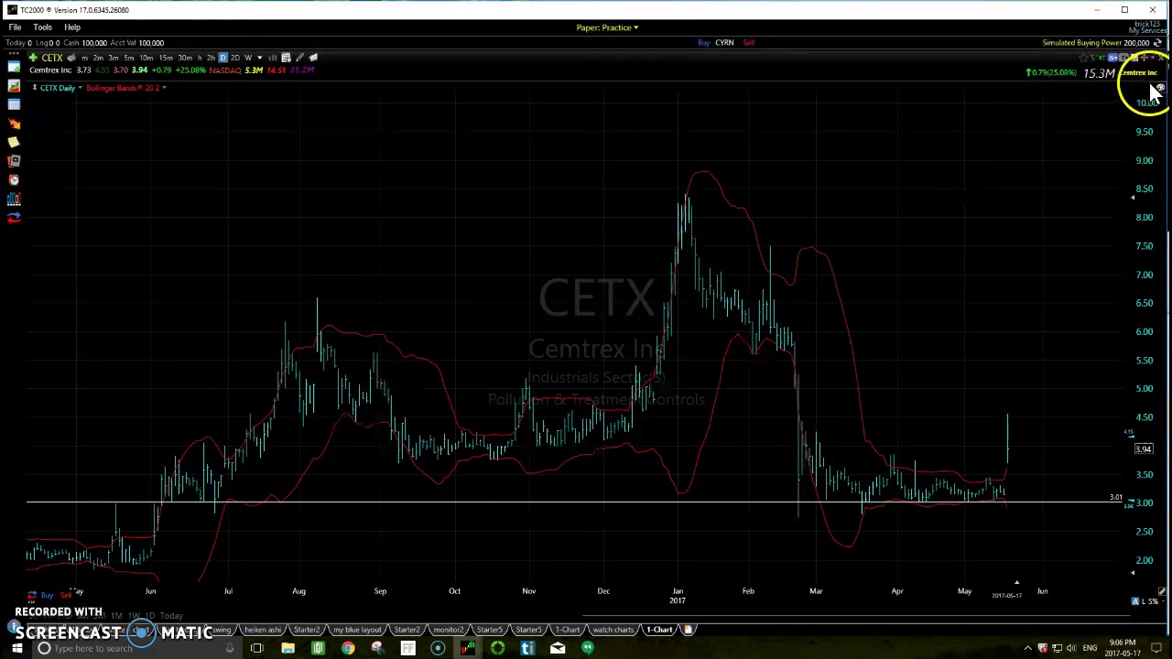
left_click(1159, 59)
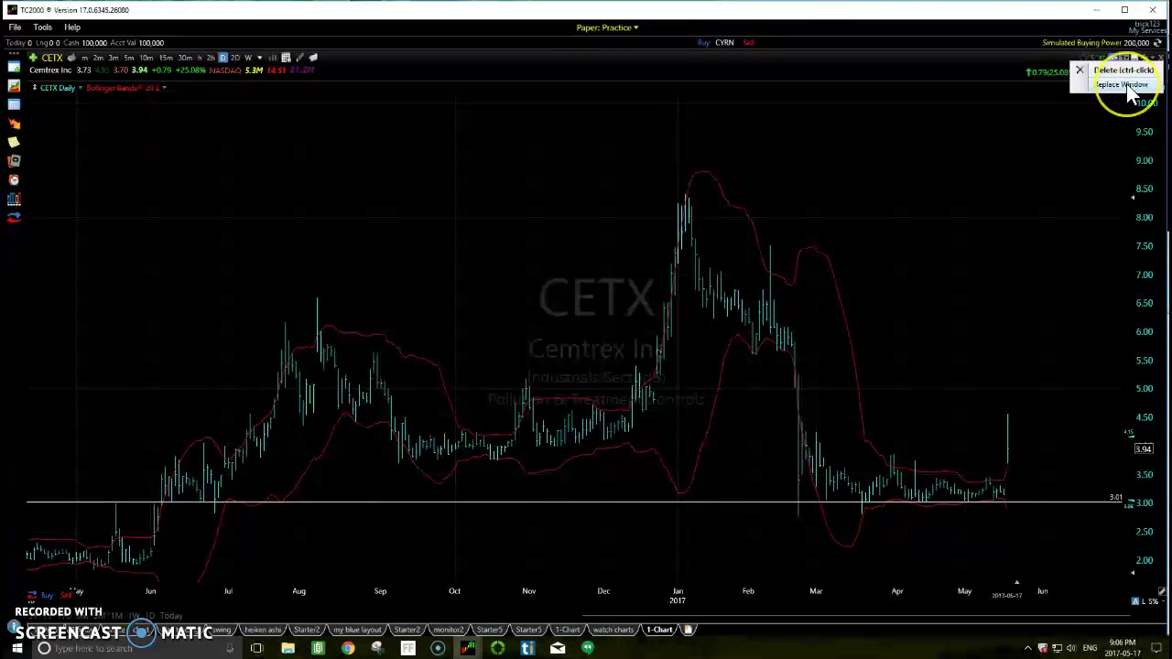
left_click(1122, 84)
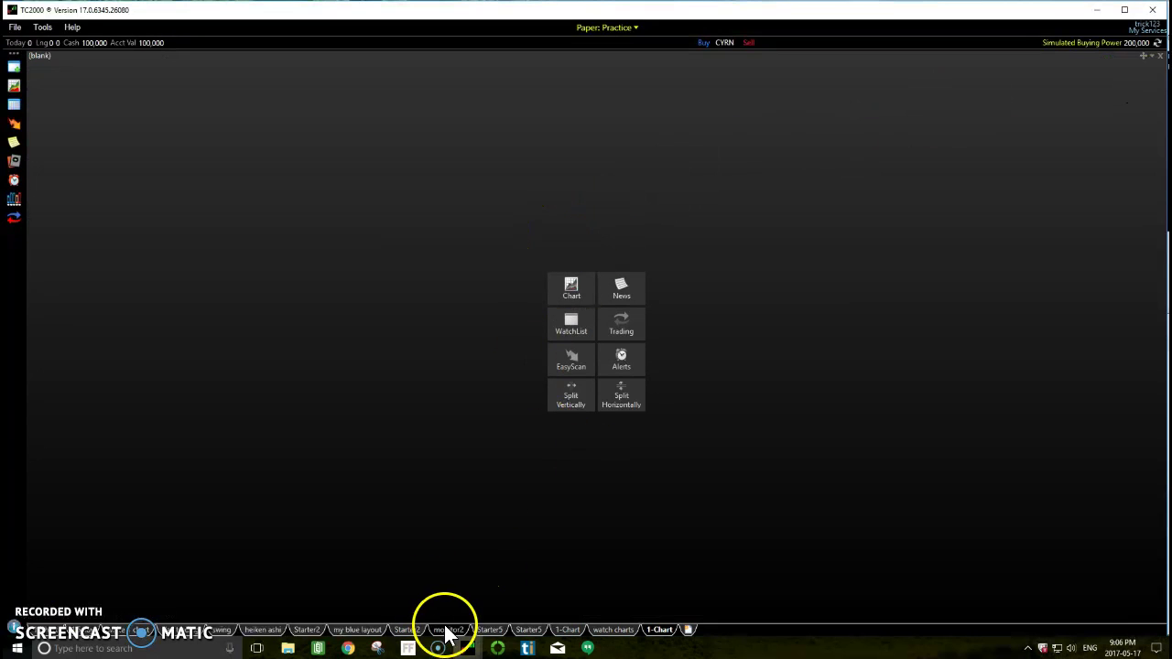
Split the blank window horizontally, split the bottom pane vertically, and open the lower-left Charts list
left_click(628, 401)
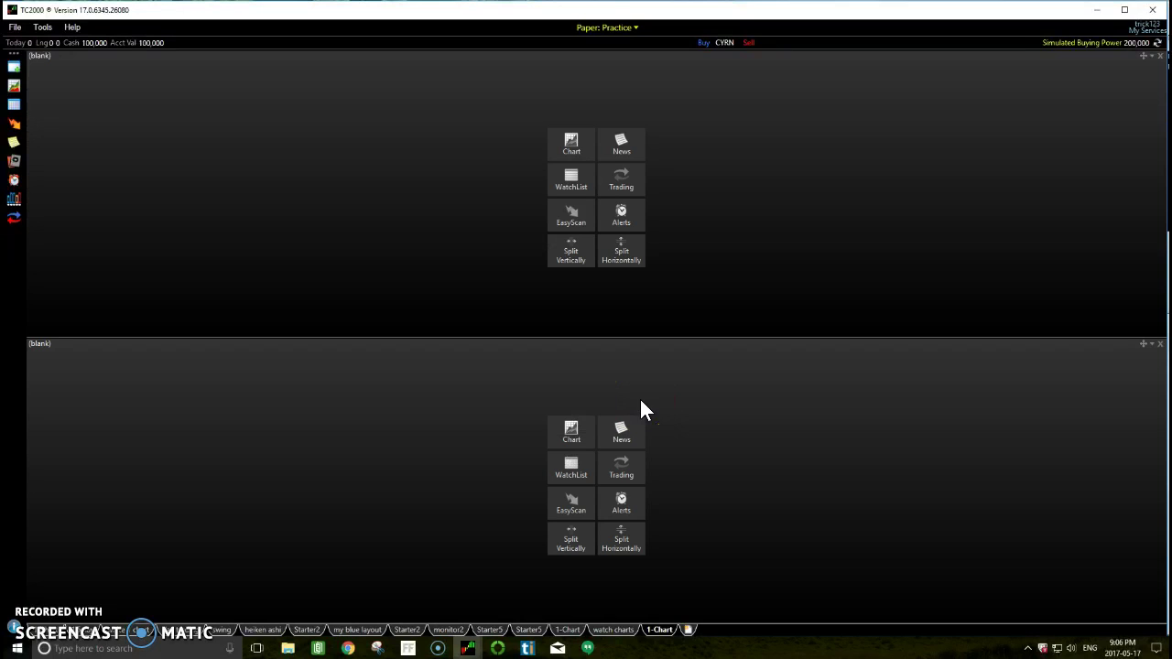
left_click(638, 520)
left_click(440, 315)
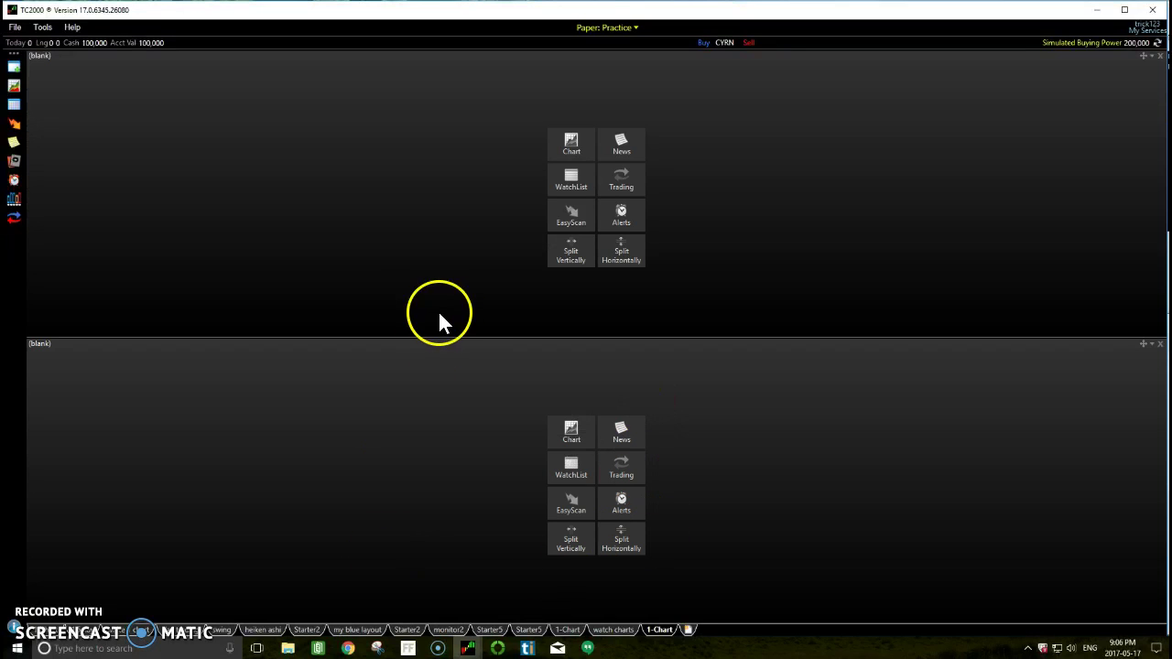
left_click(572, 544)
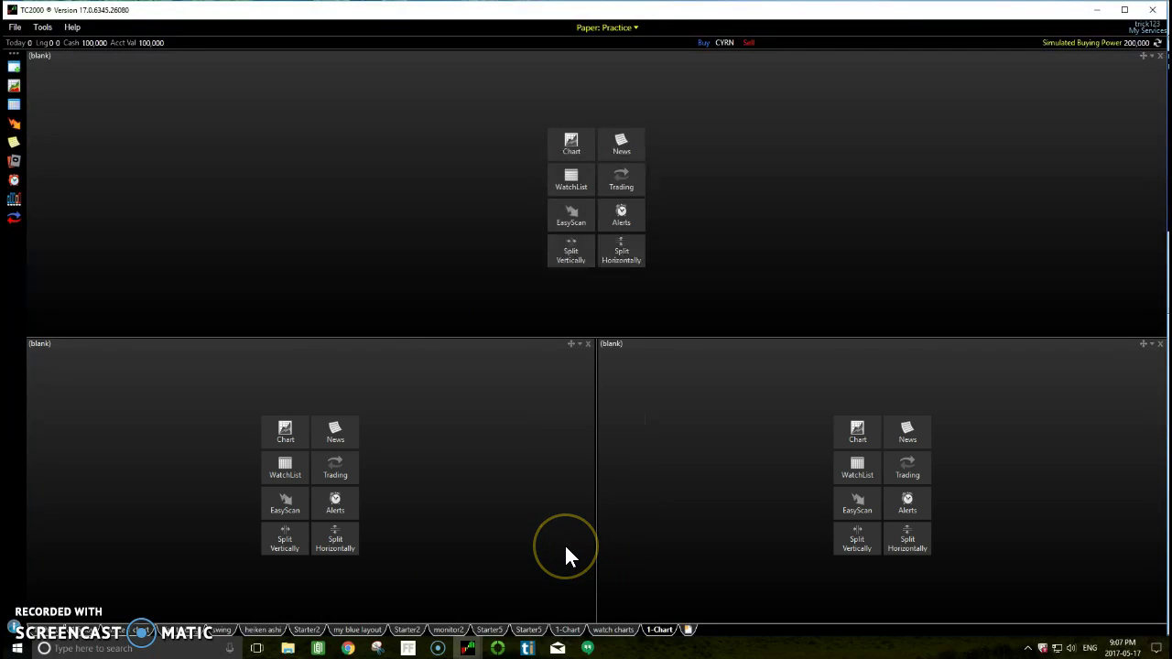
left_click(287, 435)
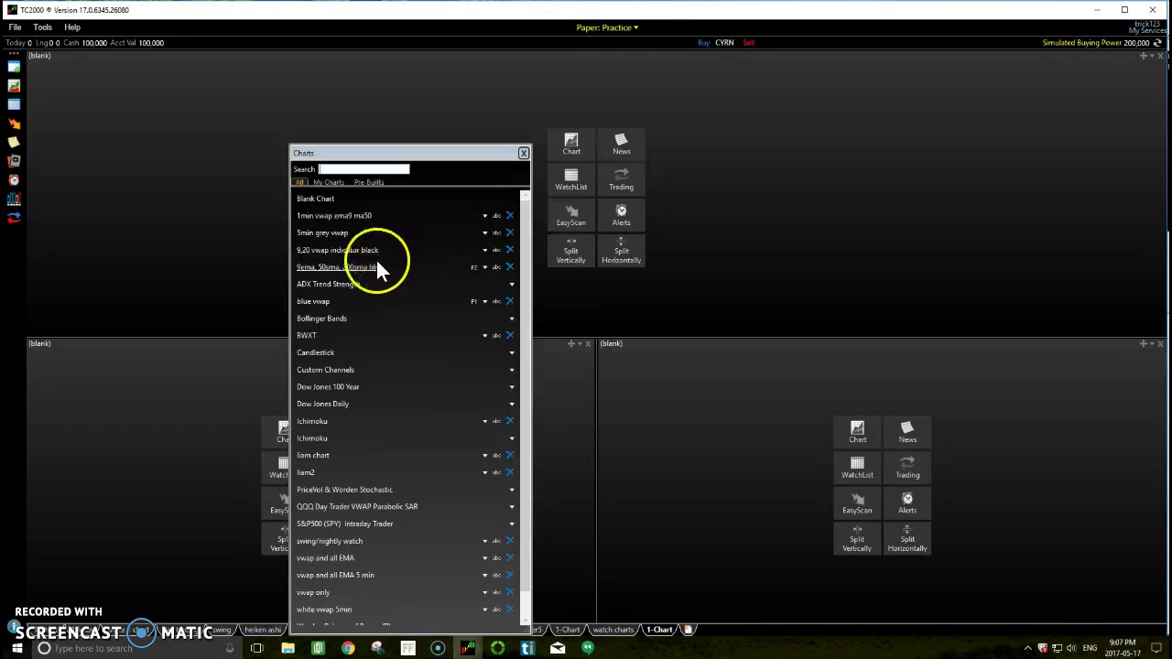
Load the blue vwap 1-minute CETX chart lower-left and a daily CETX chart with moving averages lower-right
left_click(321, 305)
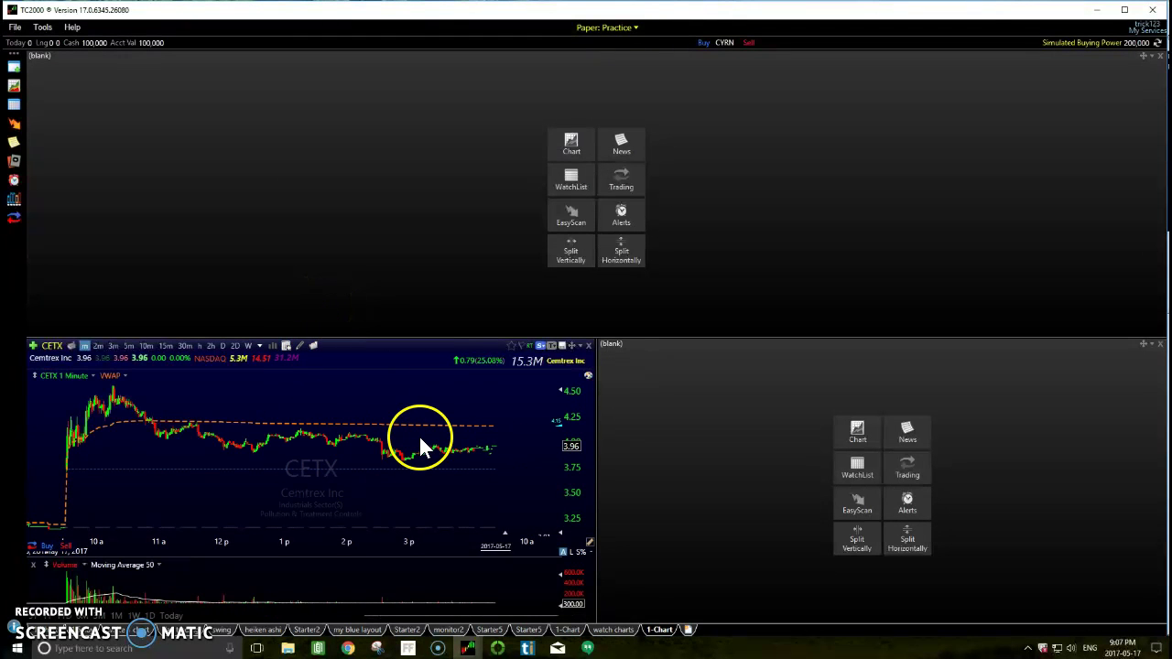
left_click(855, 434)
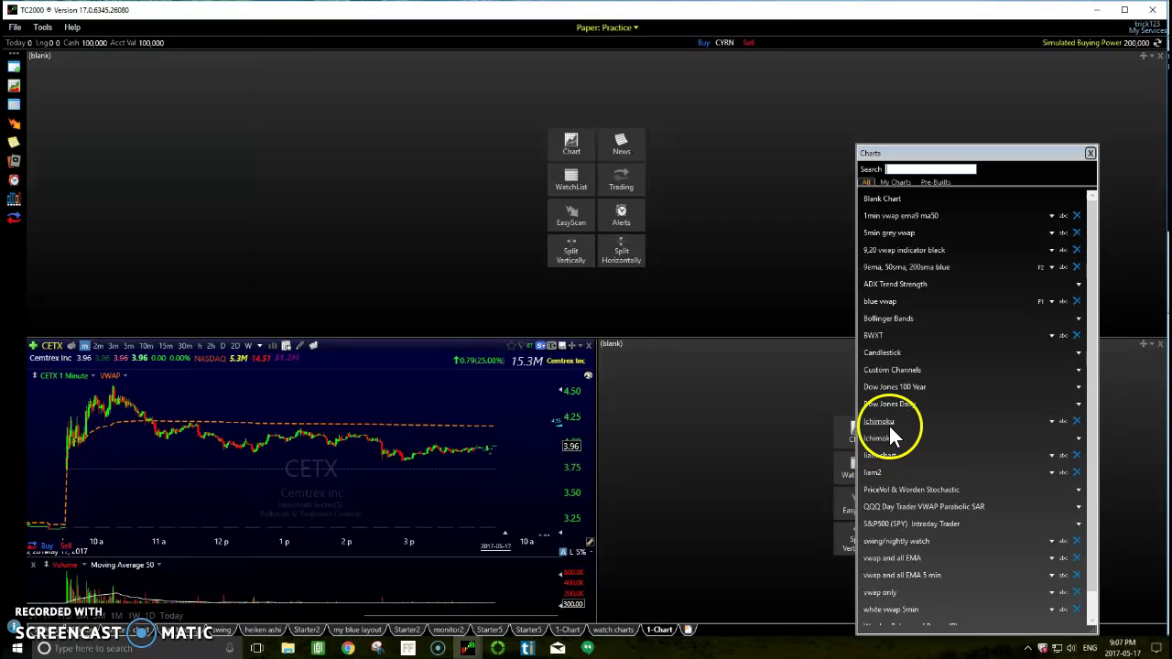
left_click(940, 267)
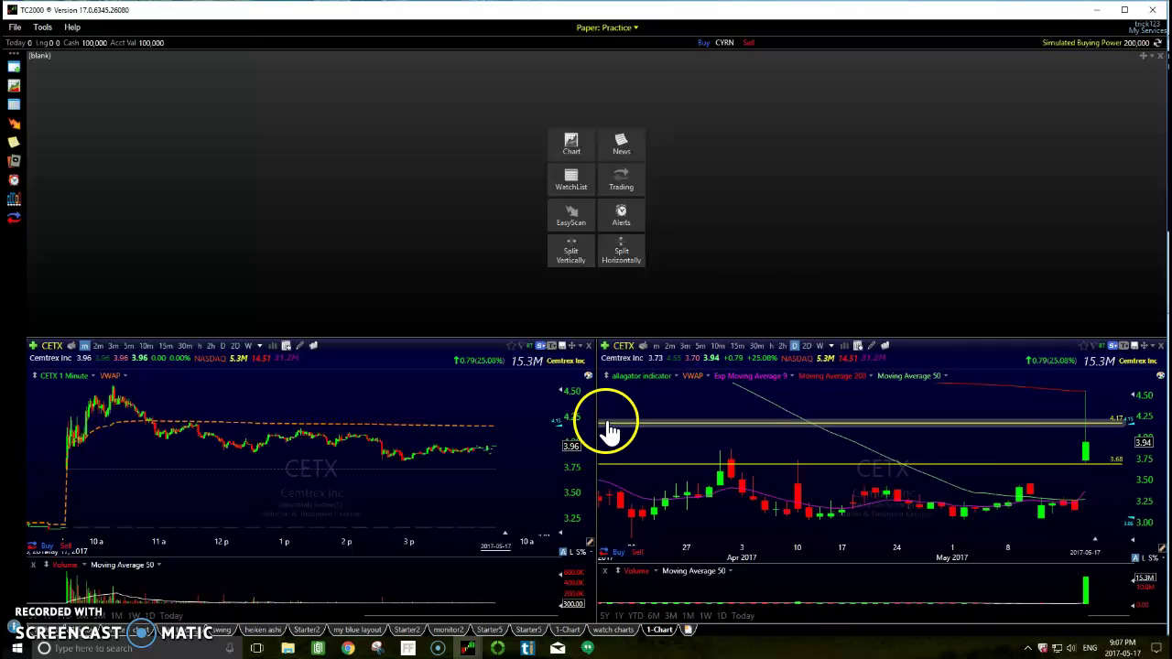
Drag the bottom divider right so the minute chart is wider than the daily chart
left_click_drag(596, 409, 877, 418)
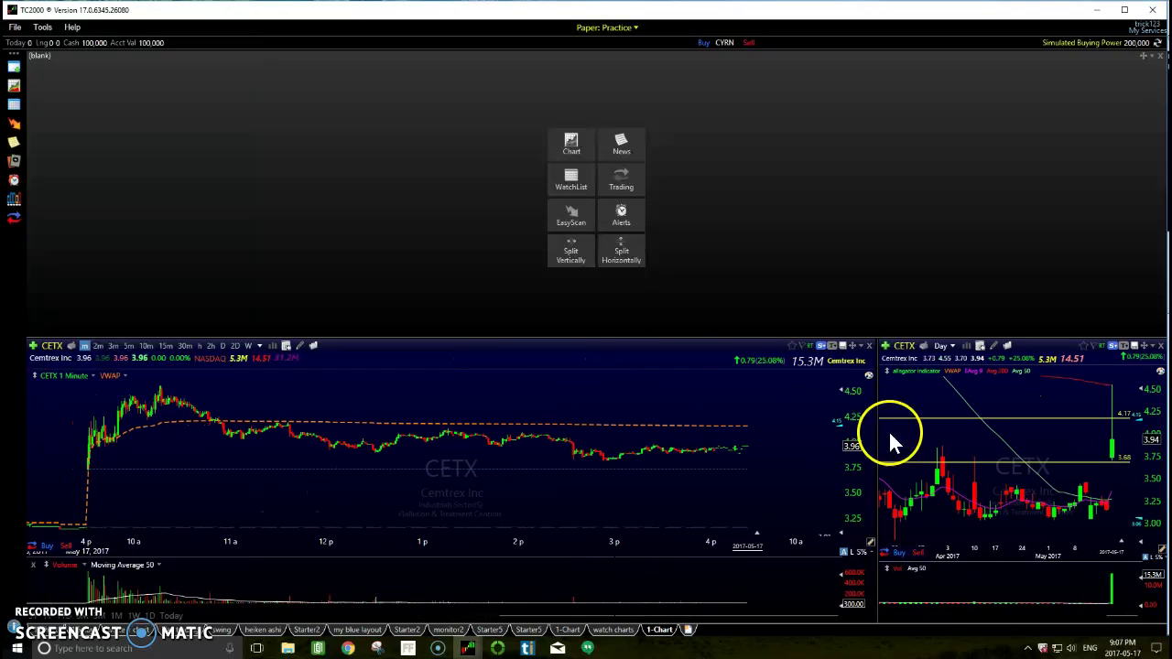
left_click(1117, 459)
left_click(1033, 502)
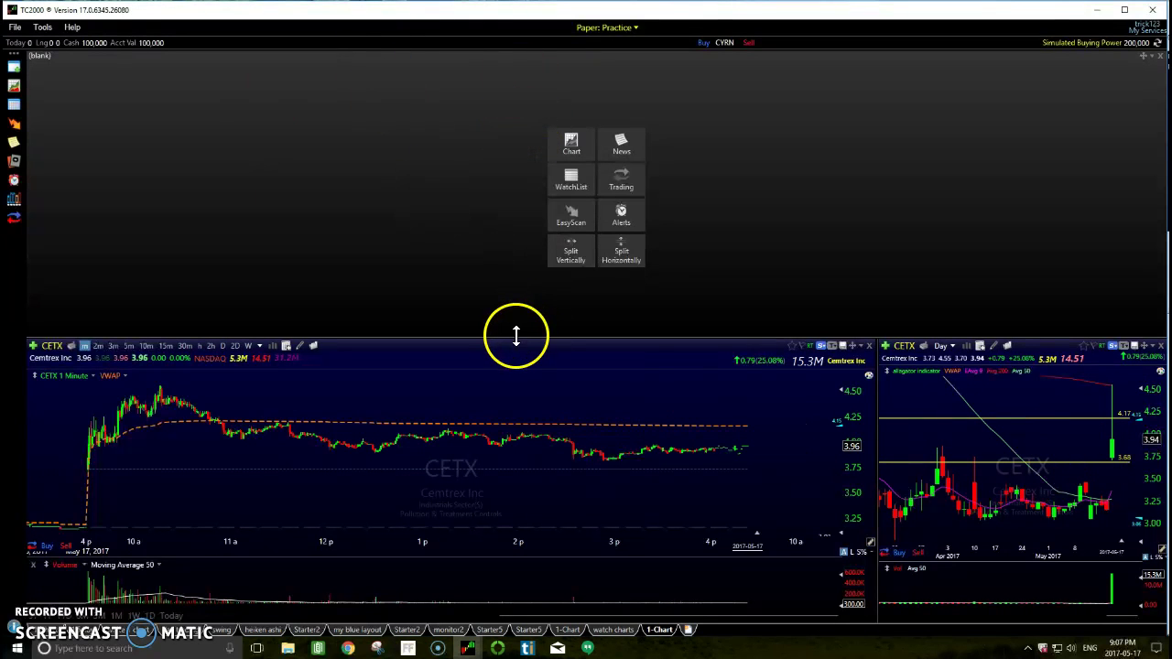
Raise the splitter to make the CETX charts taller and split the top area into three panes
left_click_drag(516, 336, 500, 256)
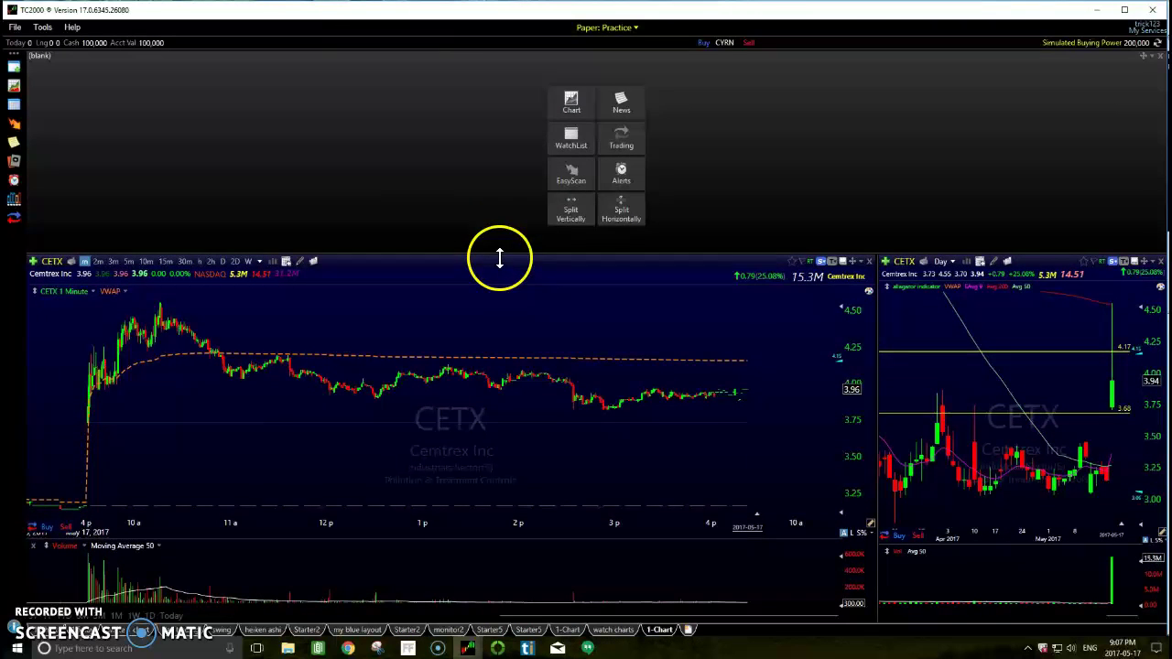
left_click(571, 215)
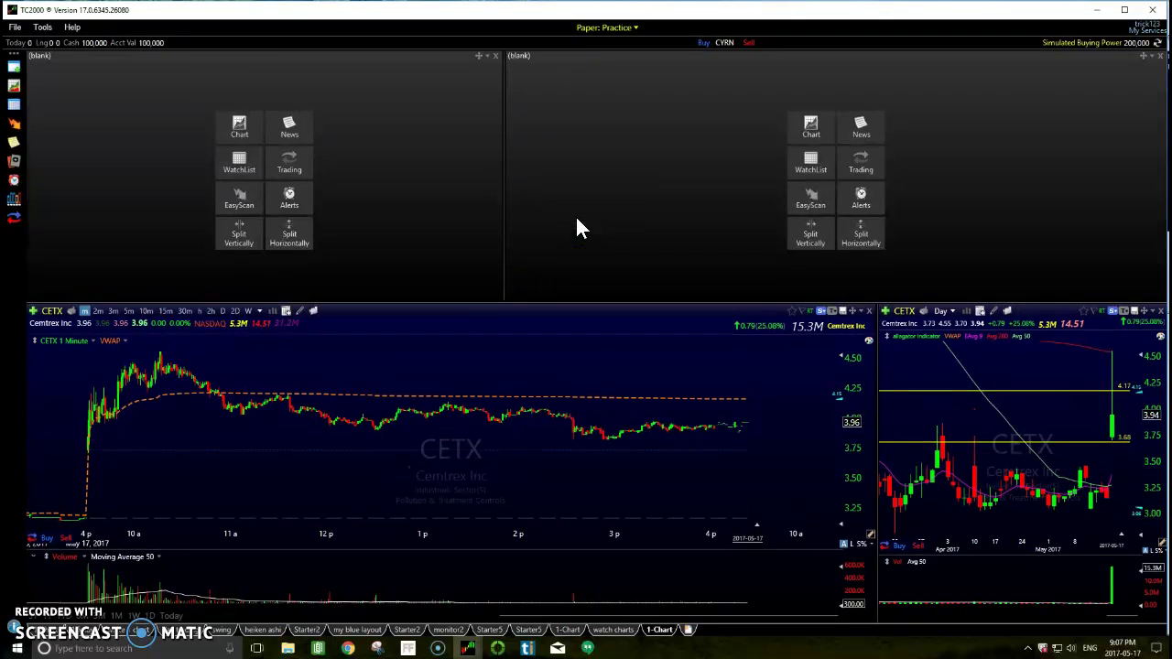
left_click(813, 236)
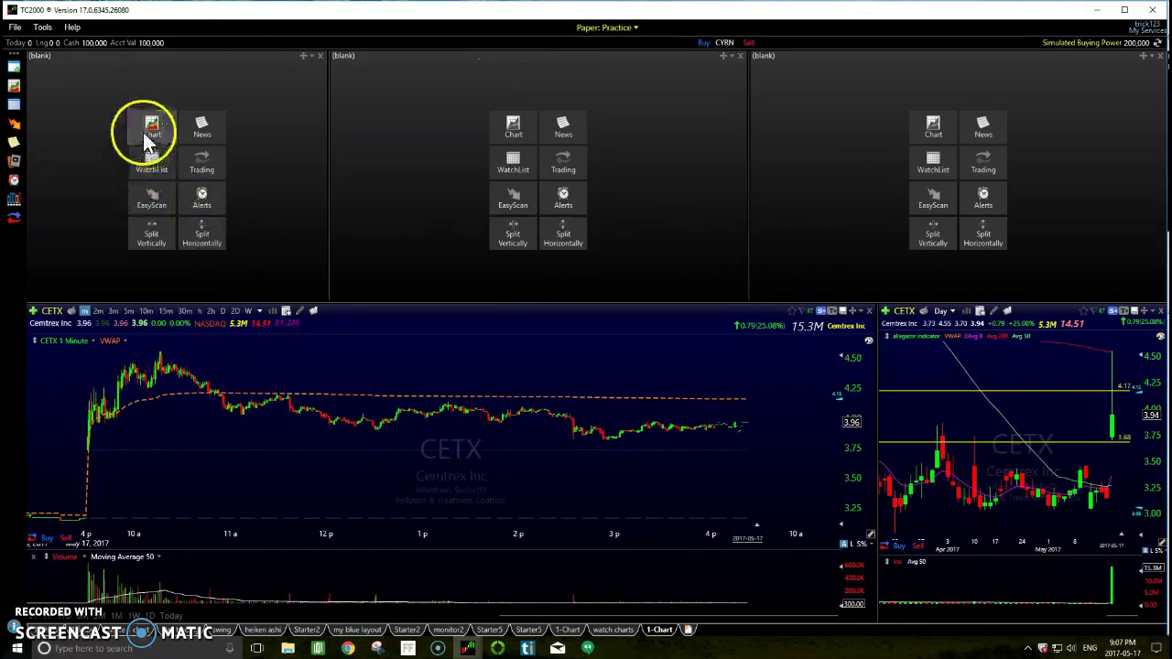
Load the personal MAY18 watchlist into a narrowed top-left pane and shorten the top panes
left_click(150, 168)
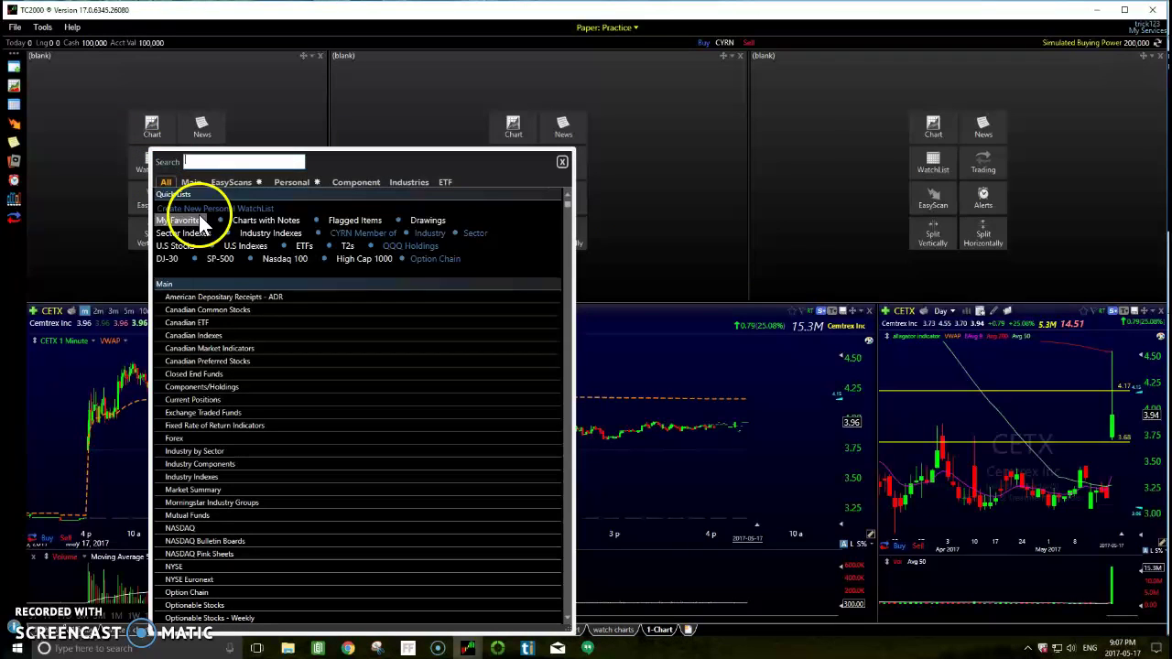
left_click(293, 181)
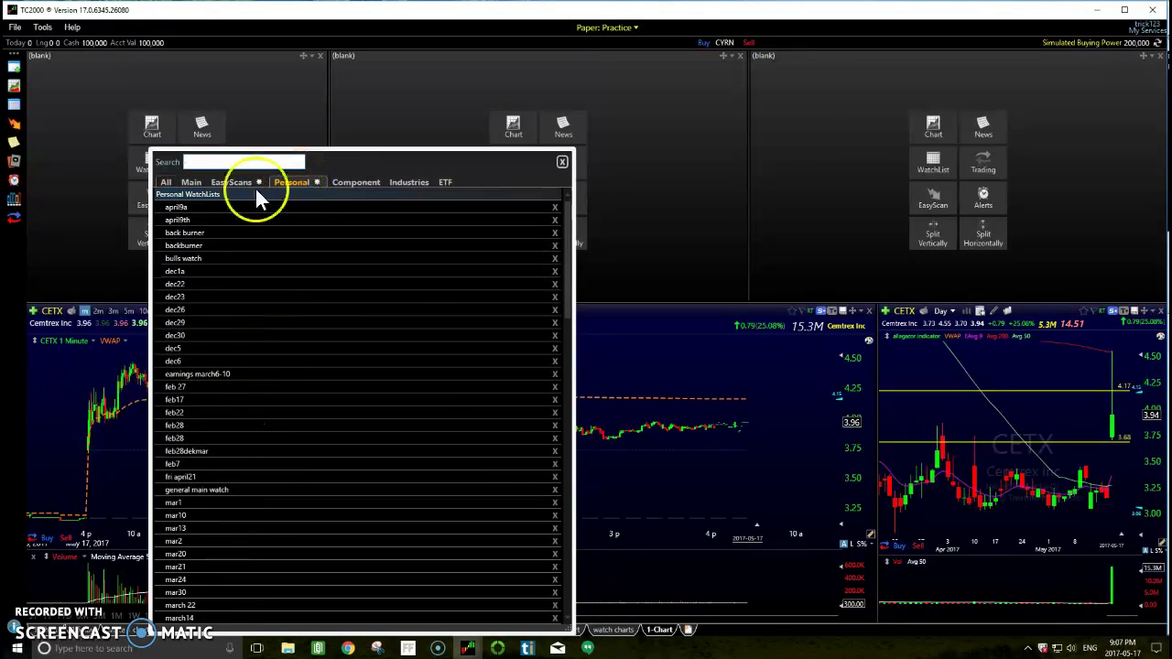
scroll(221, 363, "down", 10)
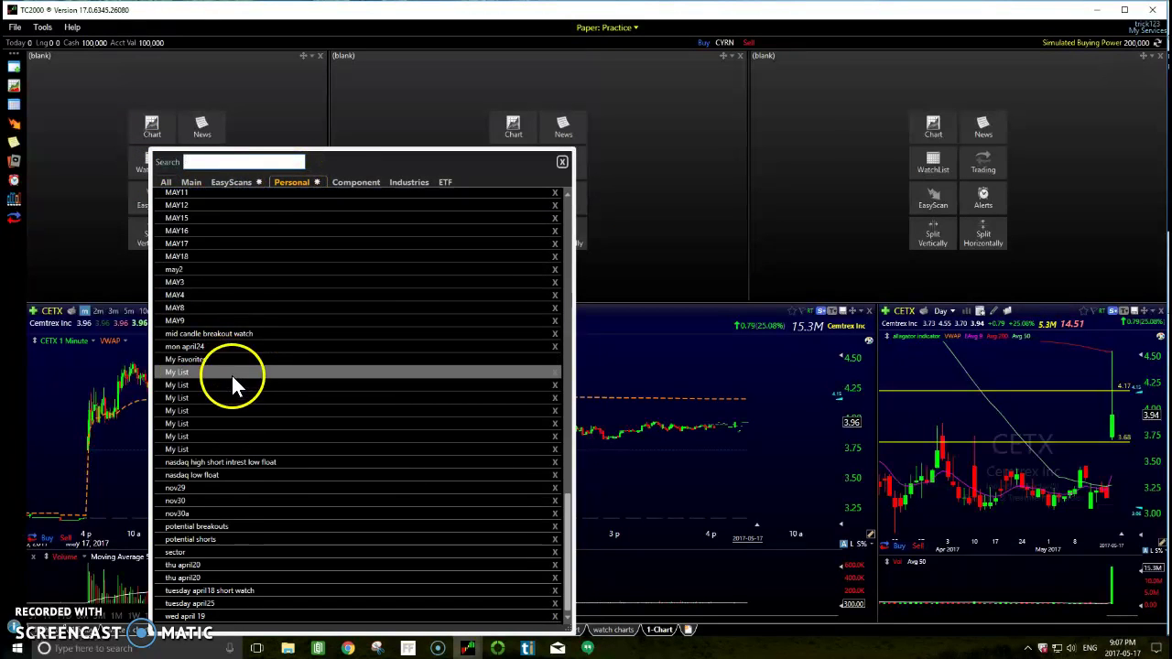
left_click(197, 256)
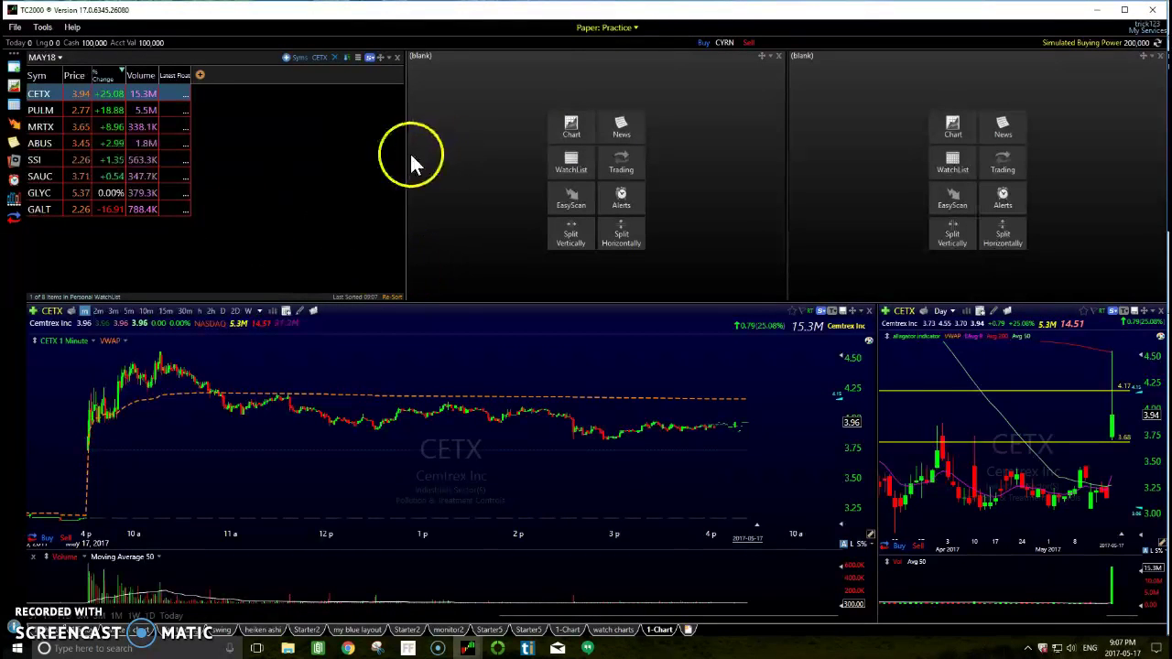
left_click_drag(407, 154, 198, 144)
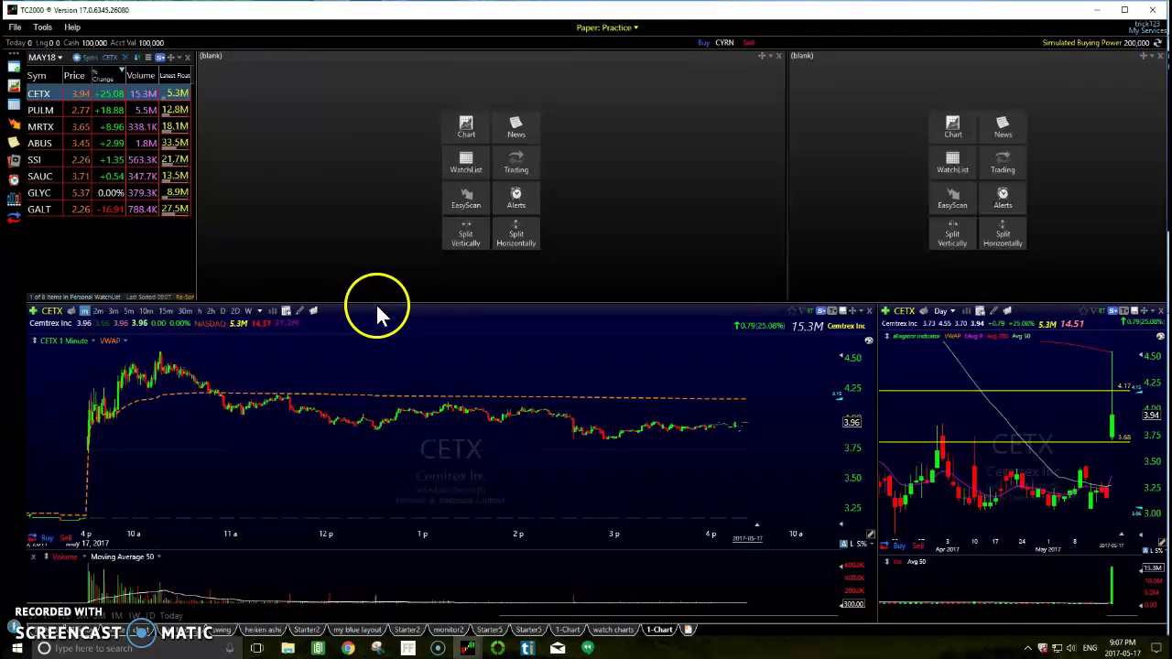
left_click_drag(374, 302, 370, 233)
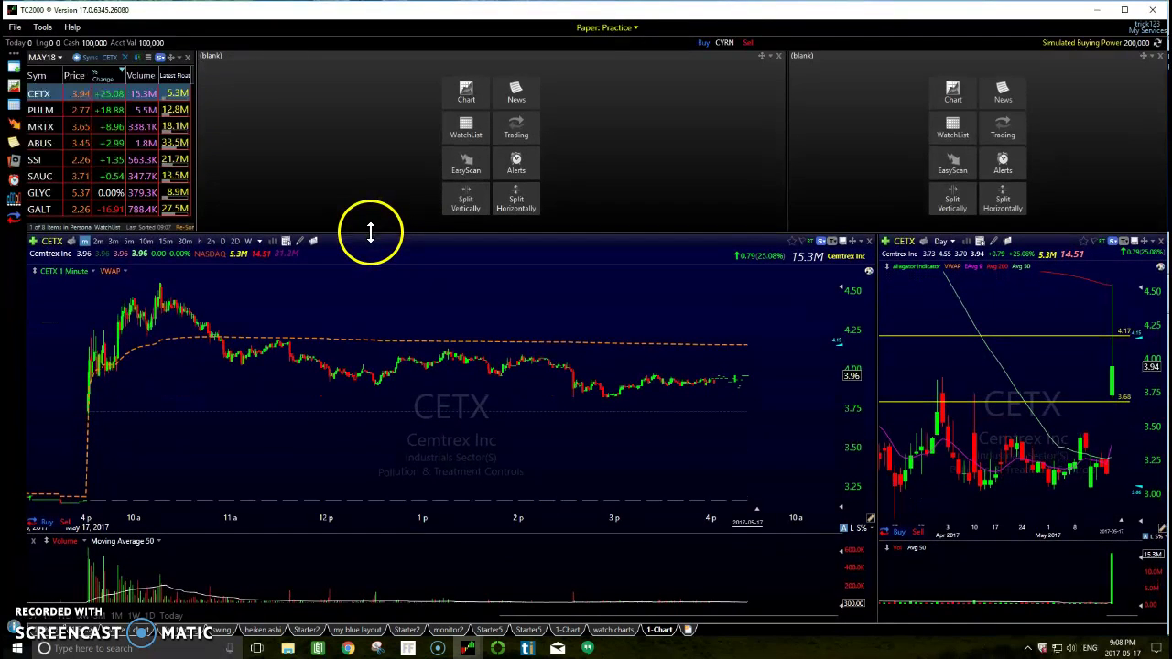
left_click(470, 96)
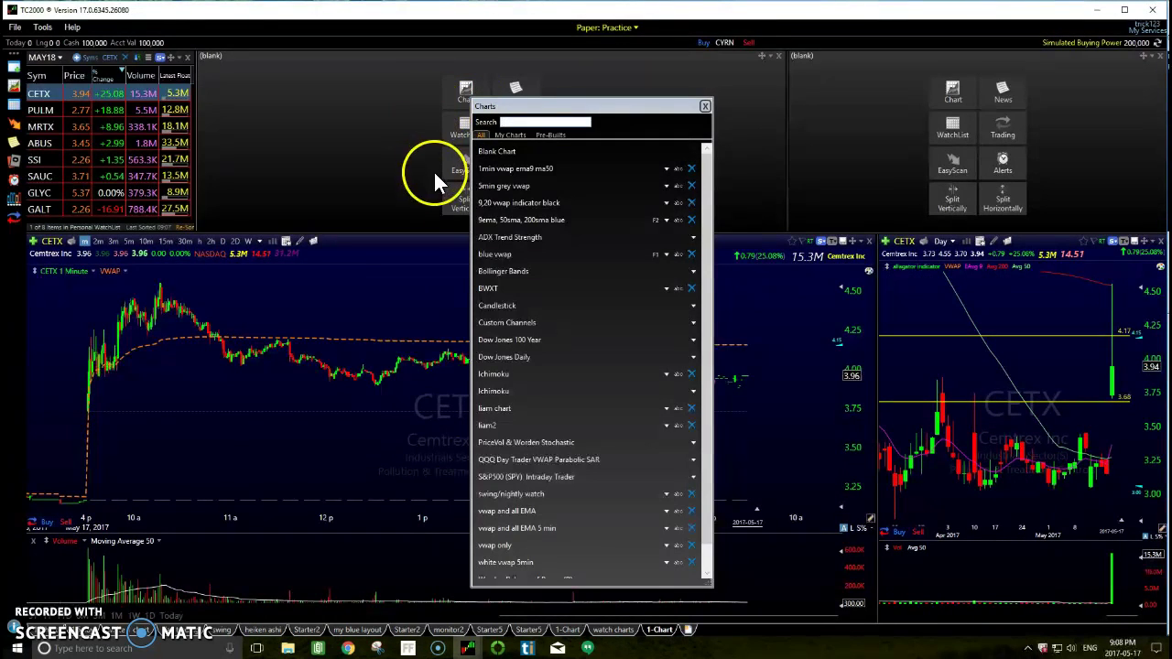
Load the CETX VWAP chart into the top-middle pane and switch it to 15-minute bars
left_click(494, 248)
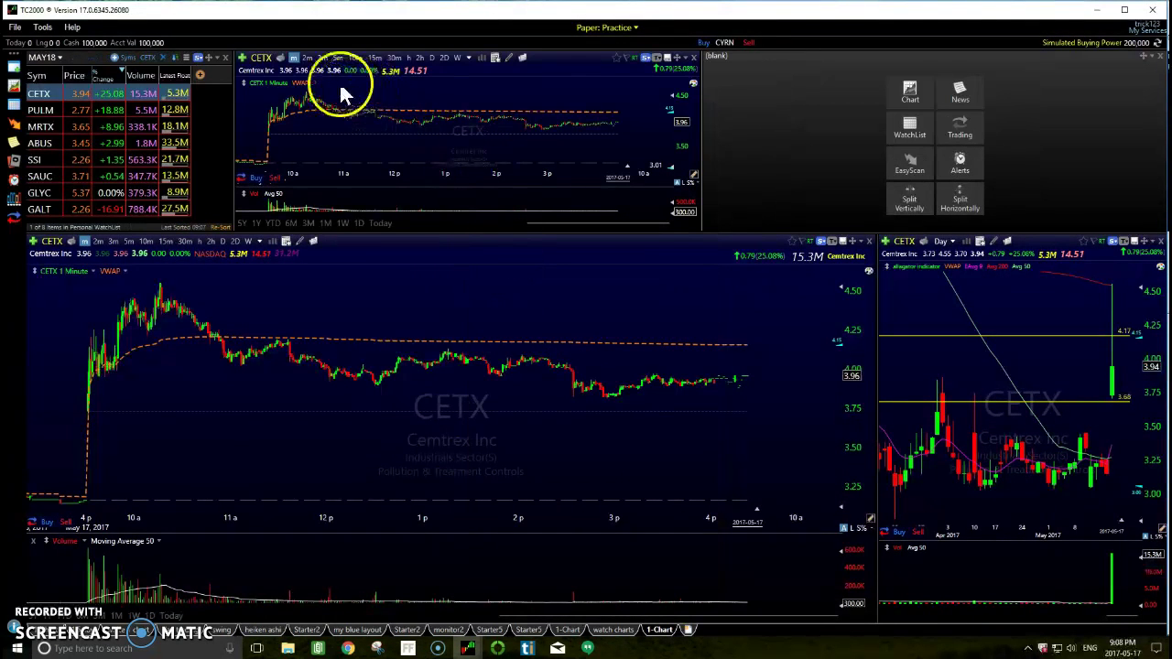
left_click(375, 58)
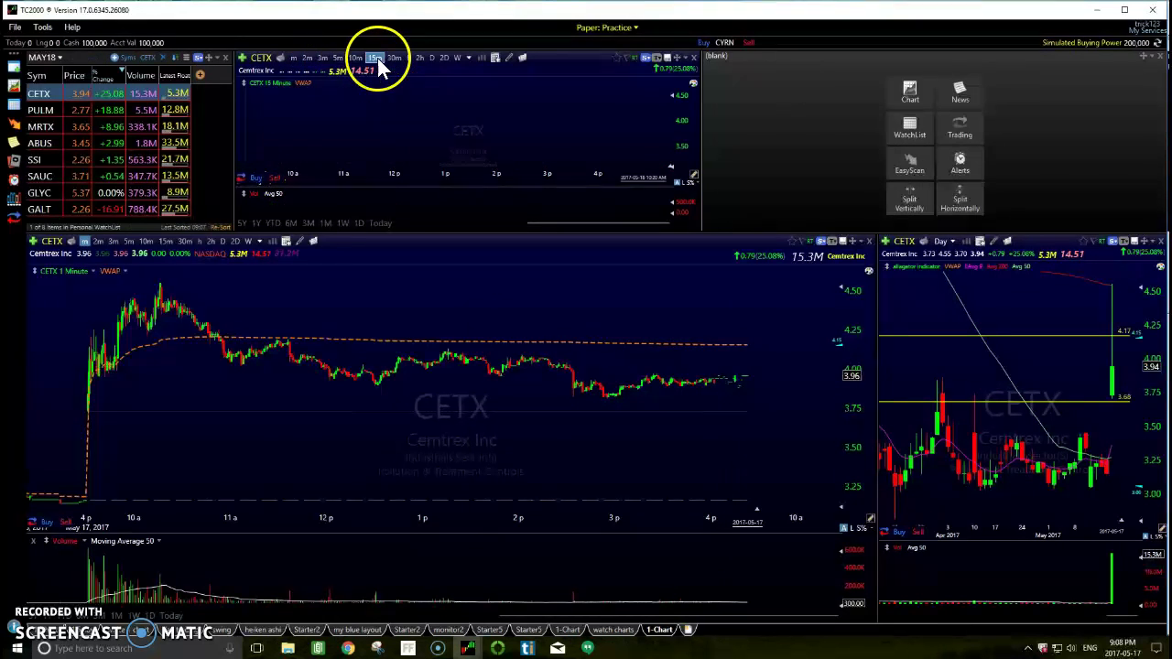
scroll(497, 122, "up", 4)
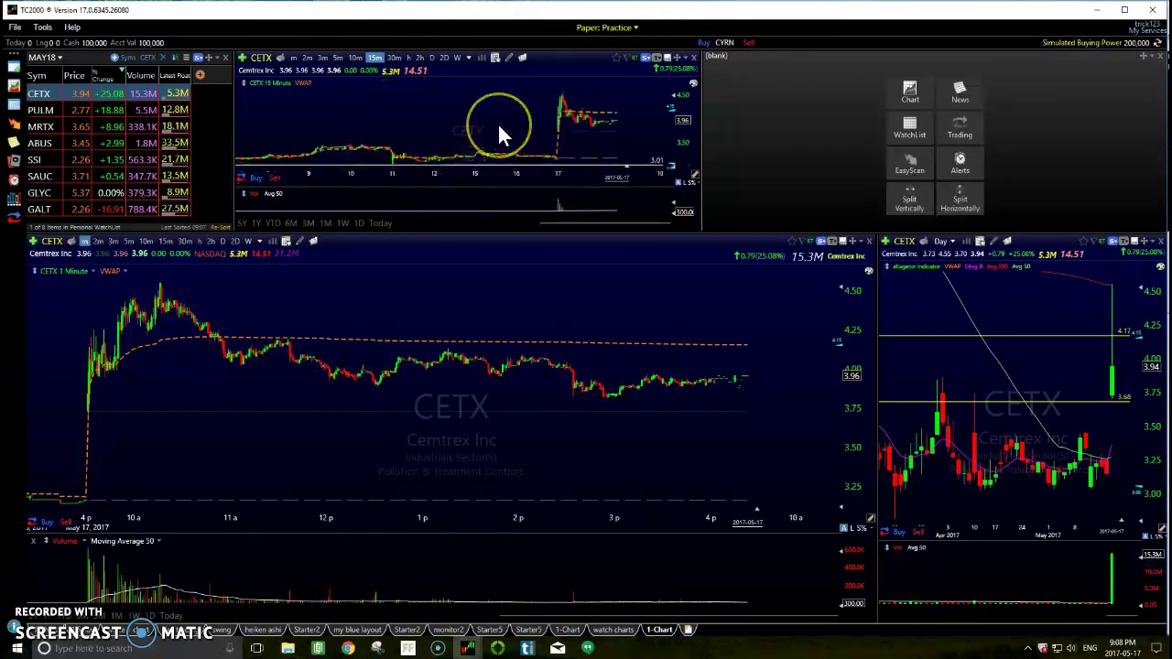
scroll(498, 122, "down", 5)
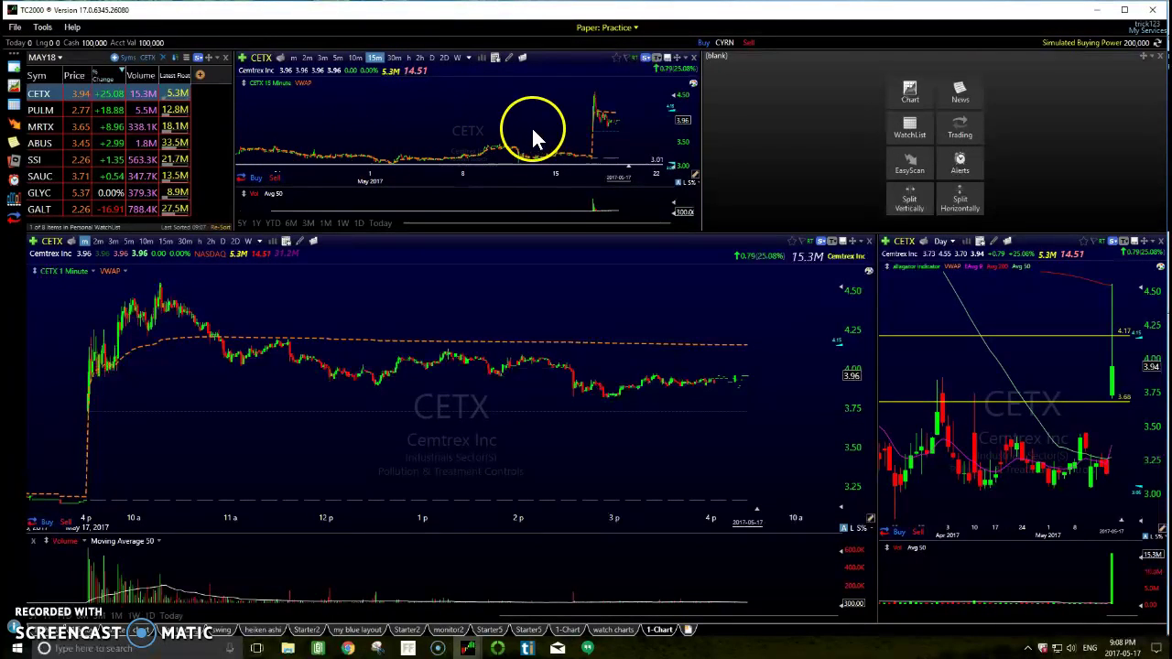
scroll(463, 106, "up", 5)
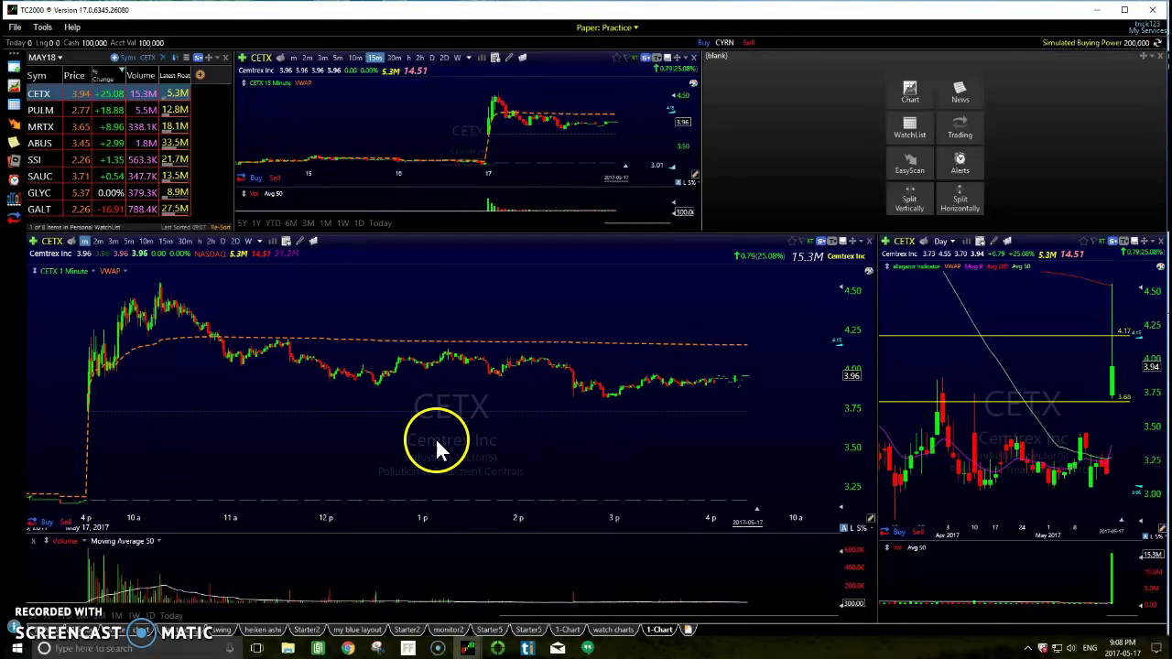
scroll(505, 448, "up", 5)
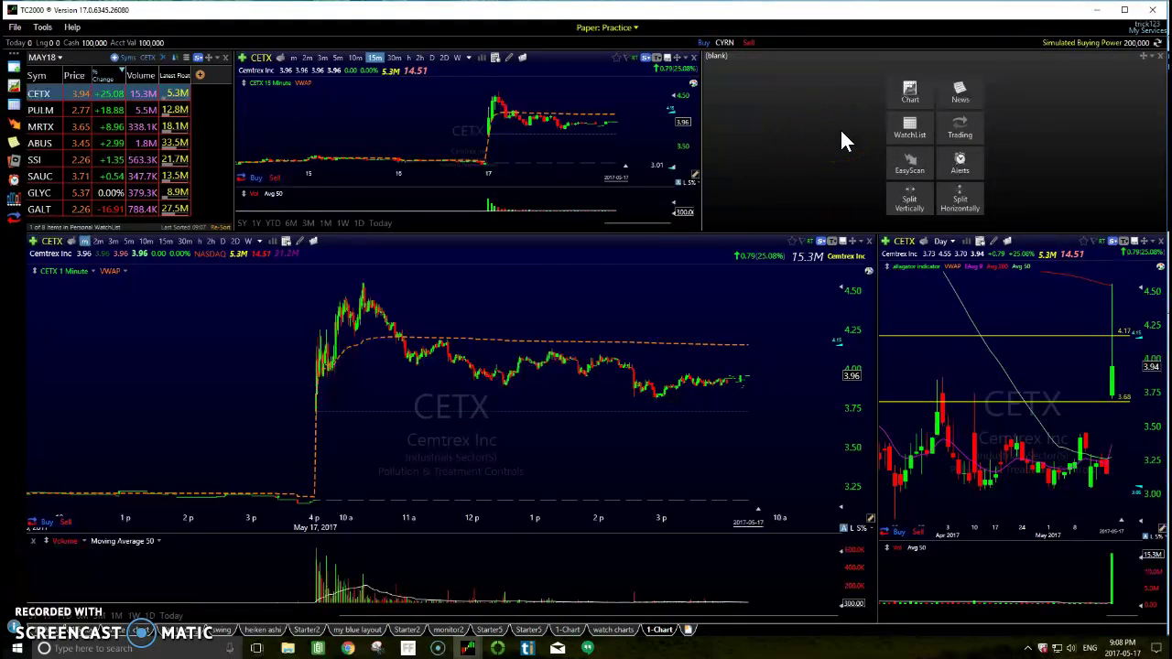
Put My Notes, showing the OOMA 11.50 resistance note, in the top-right pane
left_click(974, 99)
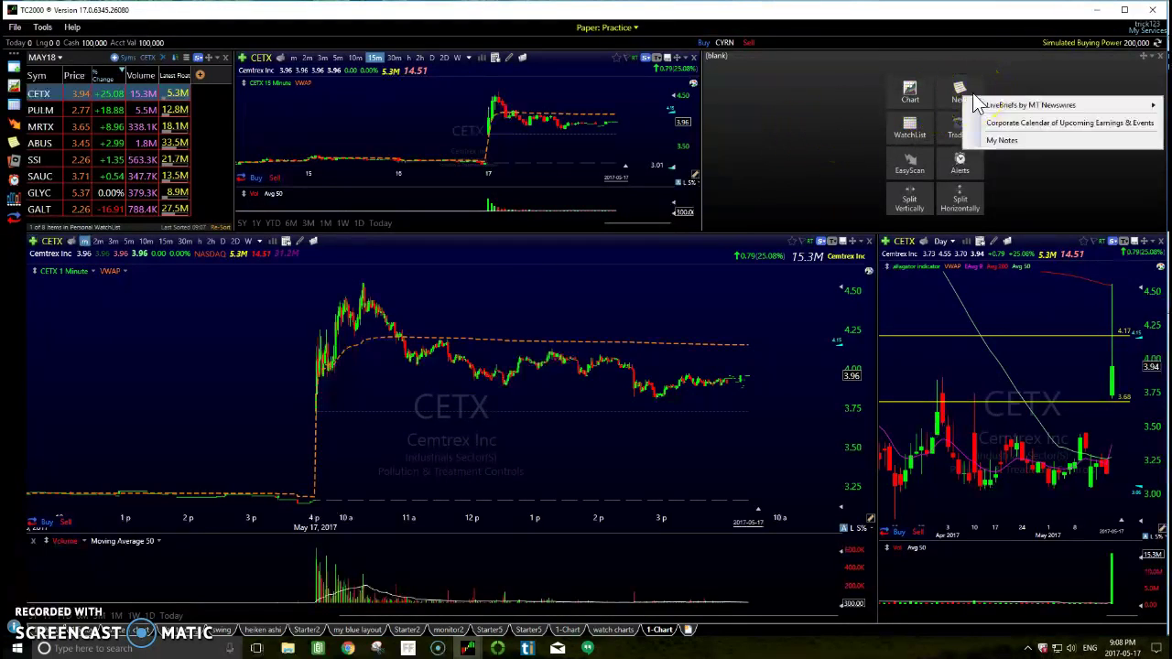
left_click(1015, 142)
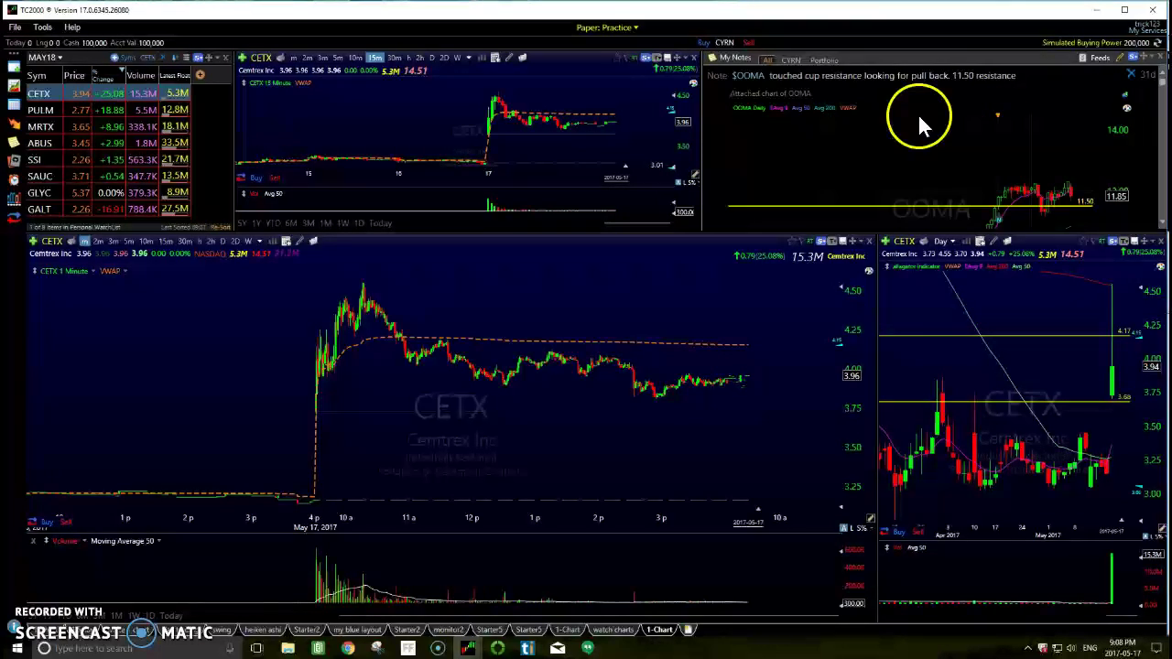
scroll(930, 145, "down", 2)
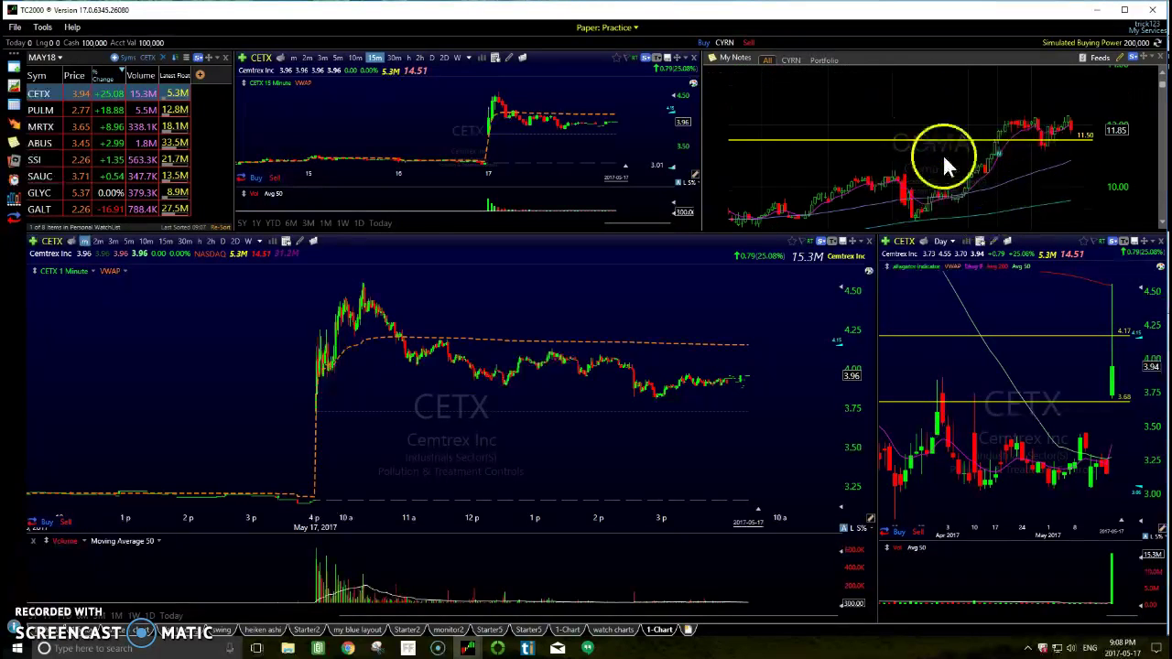
scroll(957, 163, "up", 2)
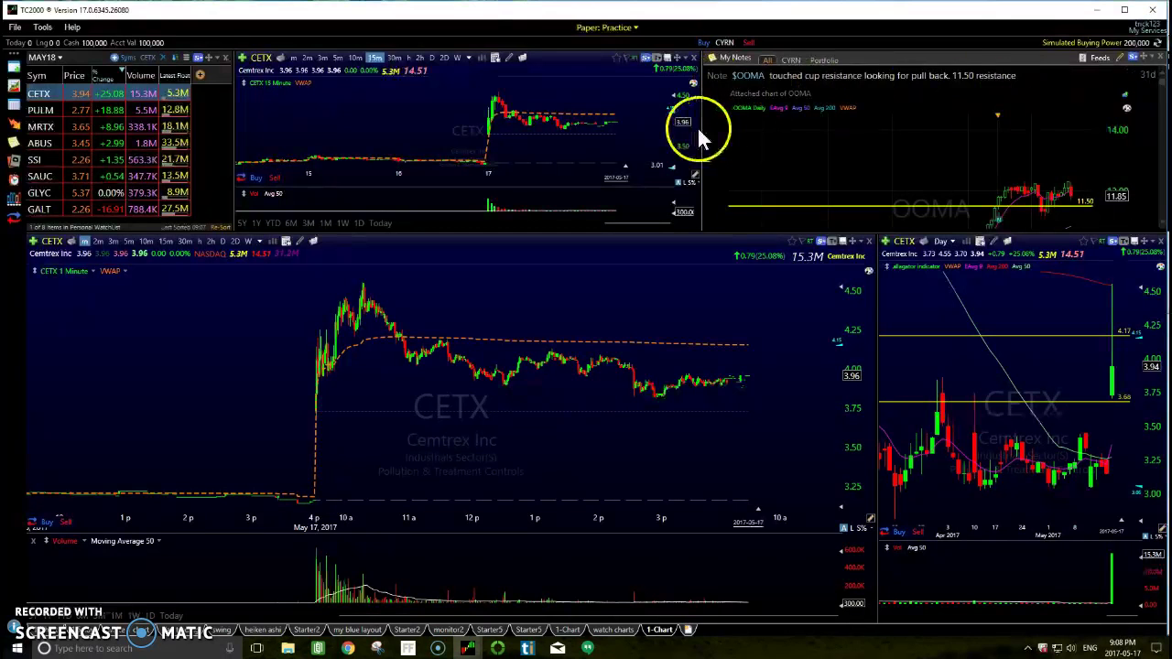
Drag the top splitter right to widen the 15-minute chart and narrow My Notes
left_click_drag(702, 122, 742, 123)
scroll(932, 138, "down", 5)
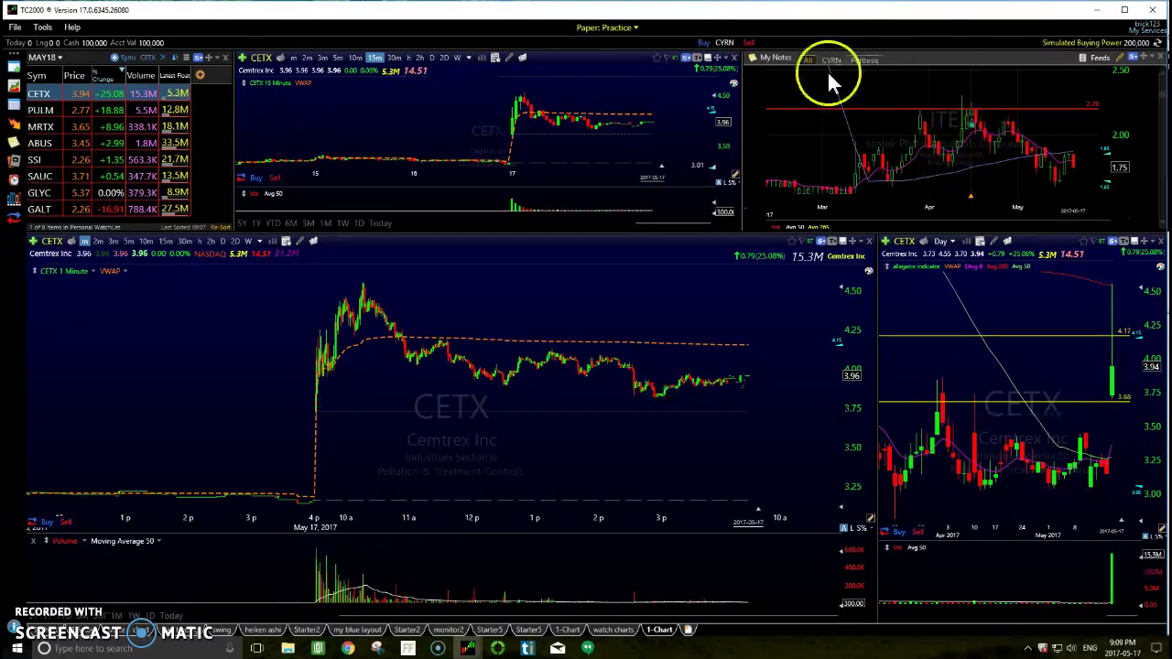
scroll(929, 157, "up", 5)
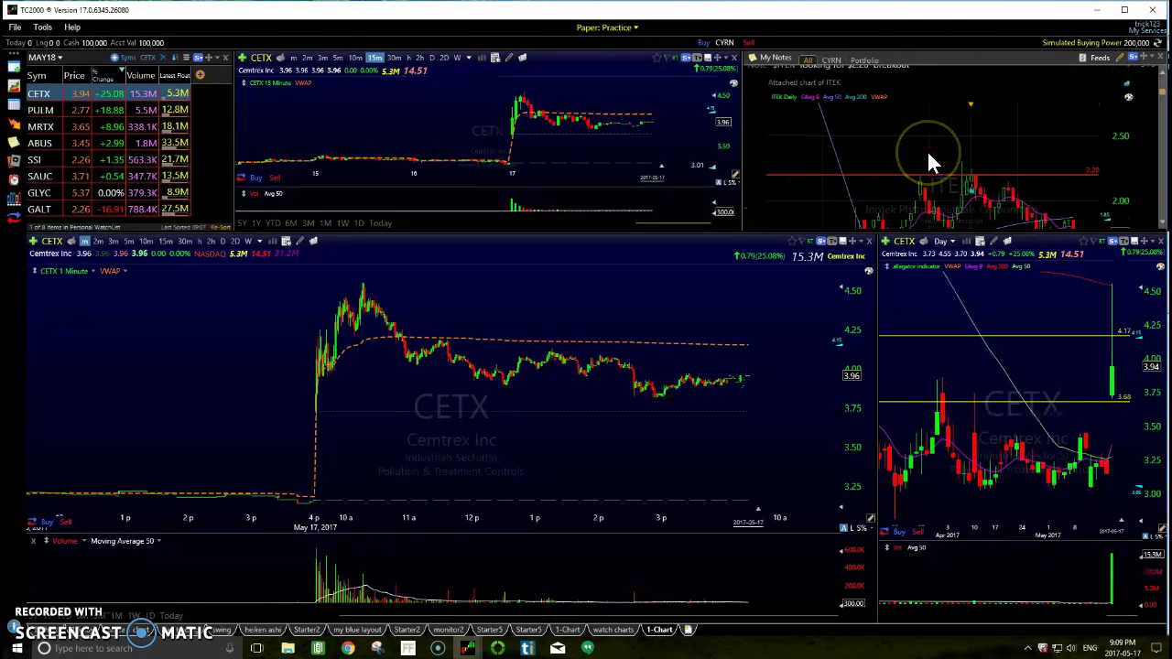
scroll(929, 157, "up", 1)
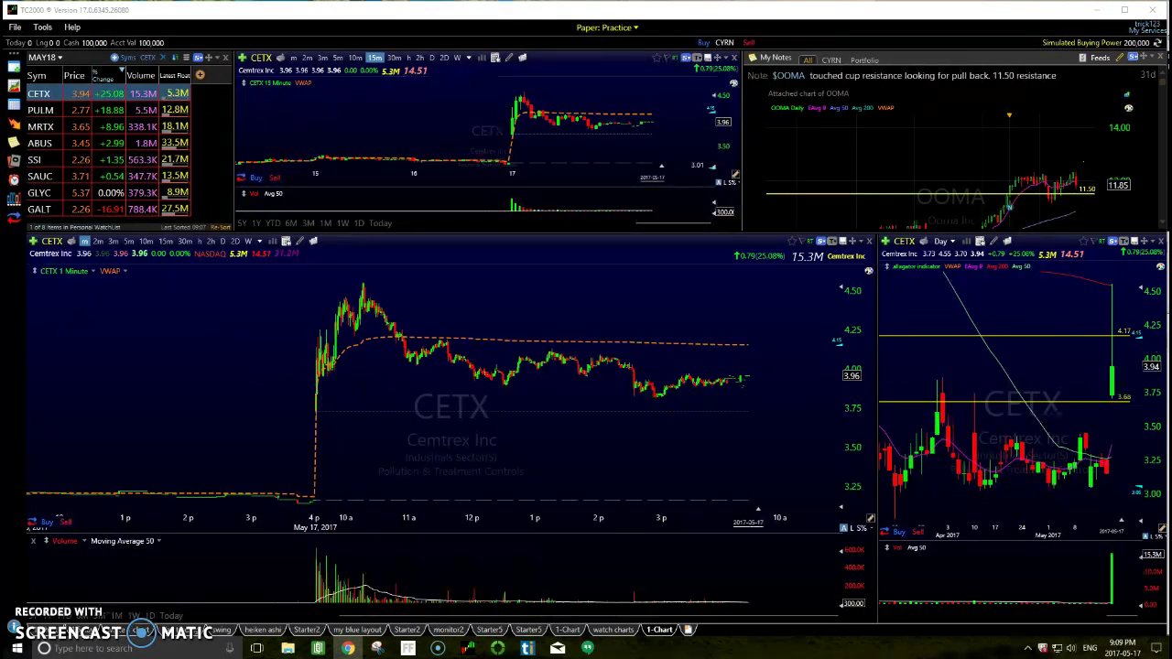
left_click(1125, 11)
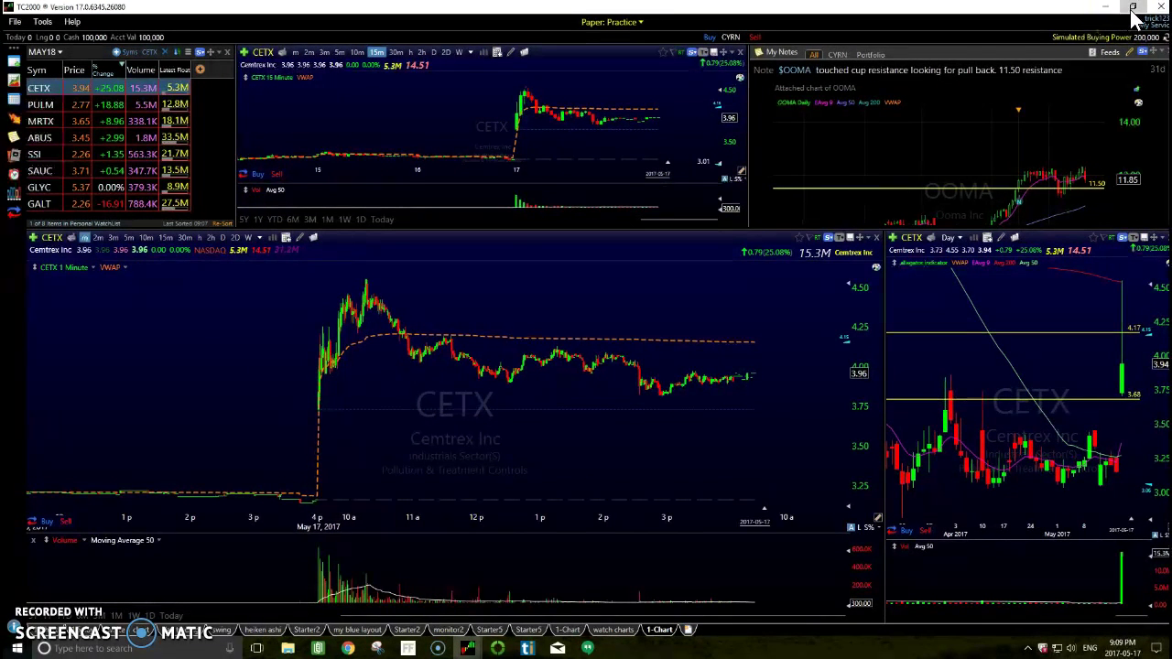
Maximize the TC2000 window and adjust the top CETX chart's view
left_click(1125, 10)
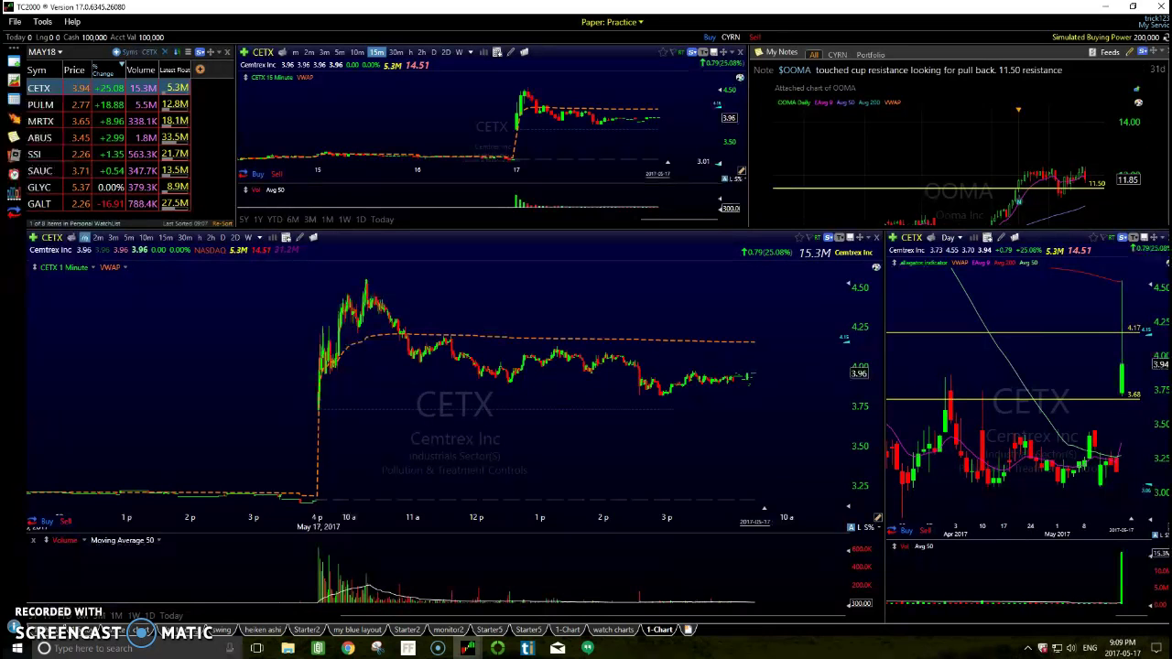
scroll(960, 143, "down", 1)
scroll(960, 144, "down", 2)
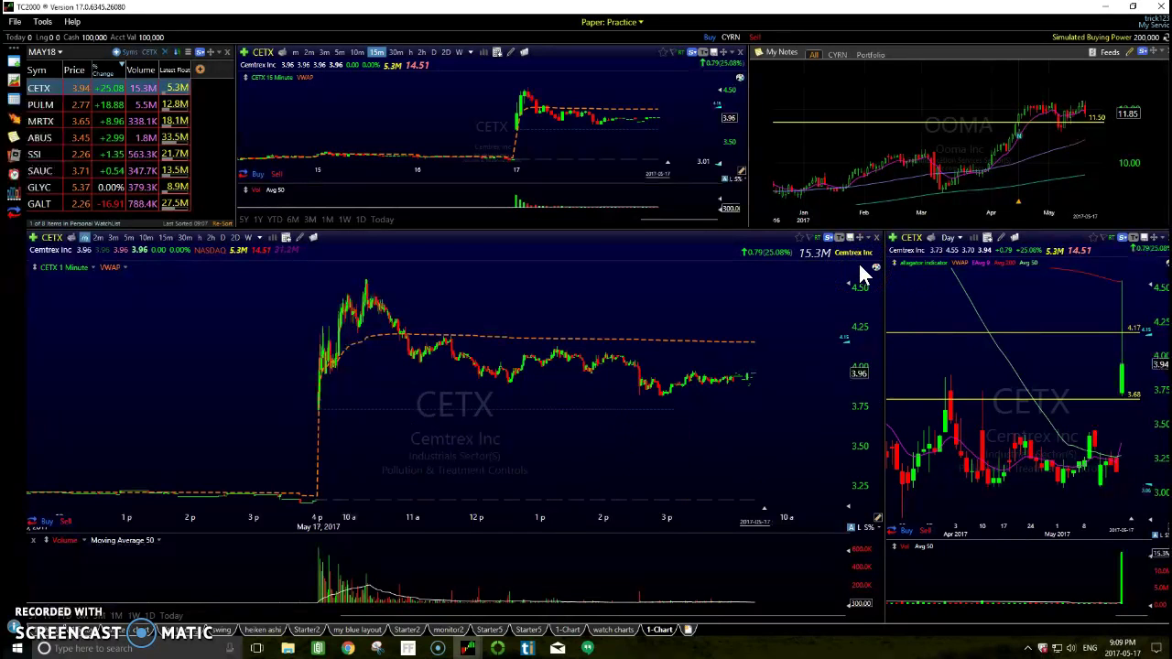
left_click(523, 264)
Remove the volume plot from the top CETX chart, then zoom in on 15-minute bars
left_click(337, 55)
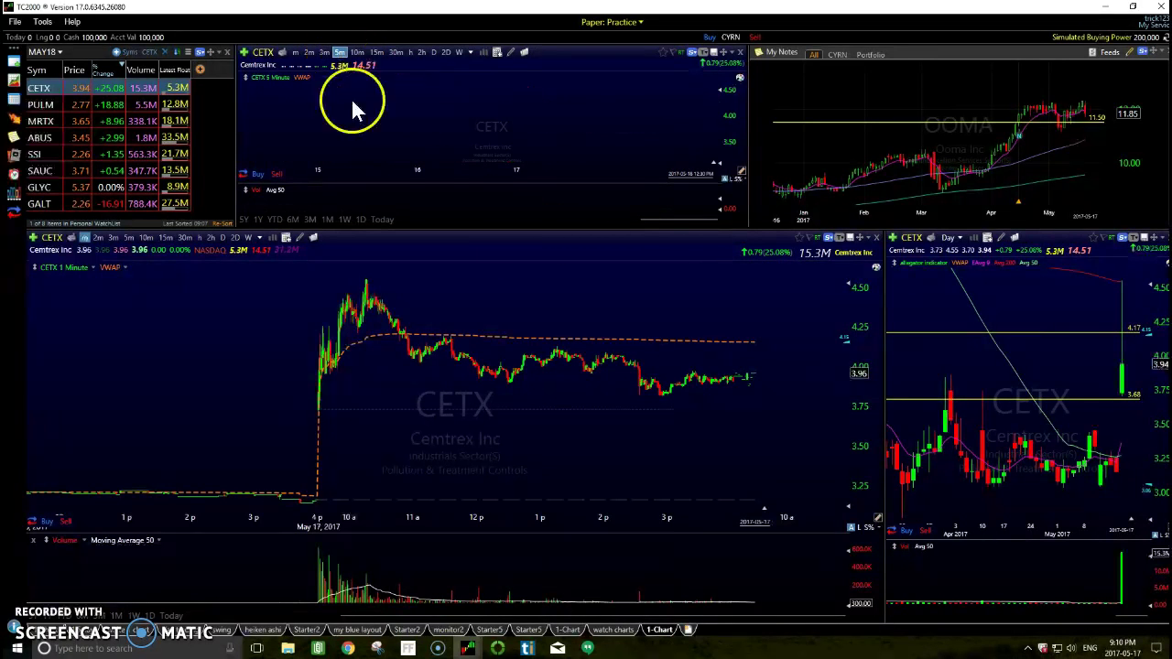
scroll(431, 165, "down", 2)
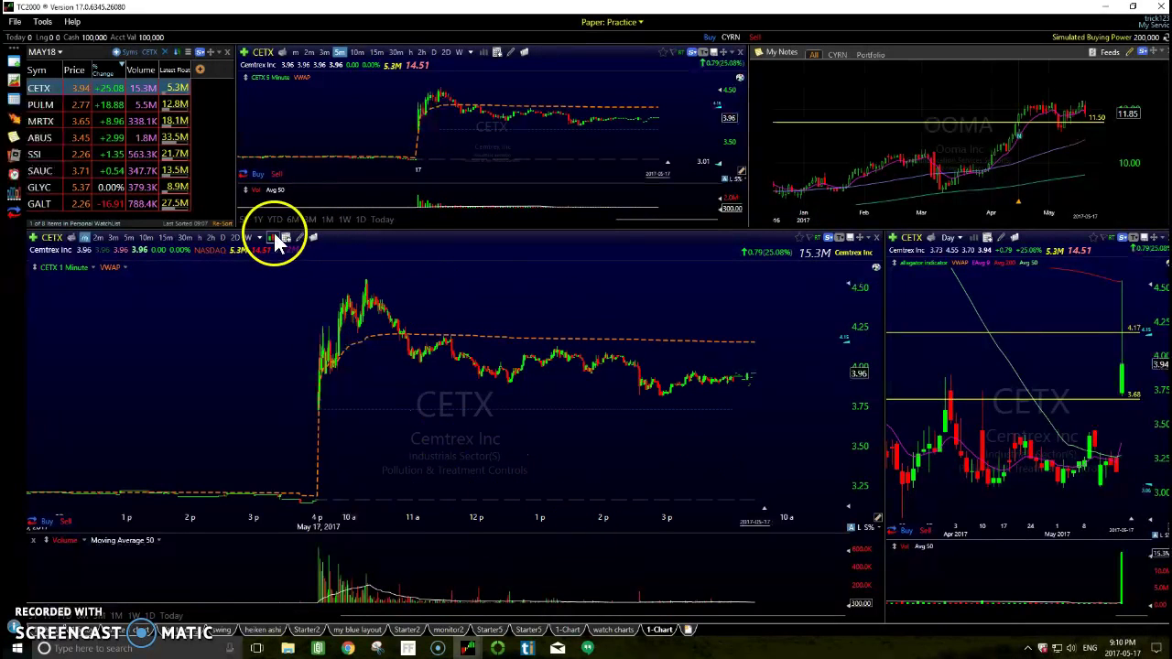
right_click(252, 191)
left_click(292, 356)
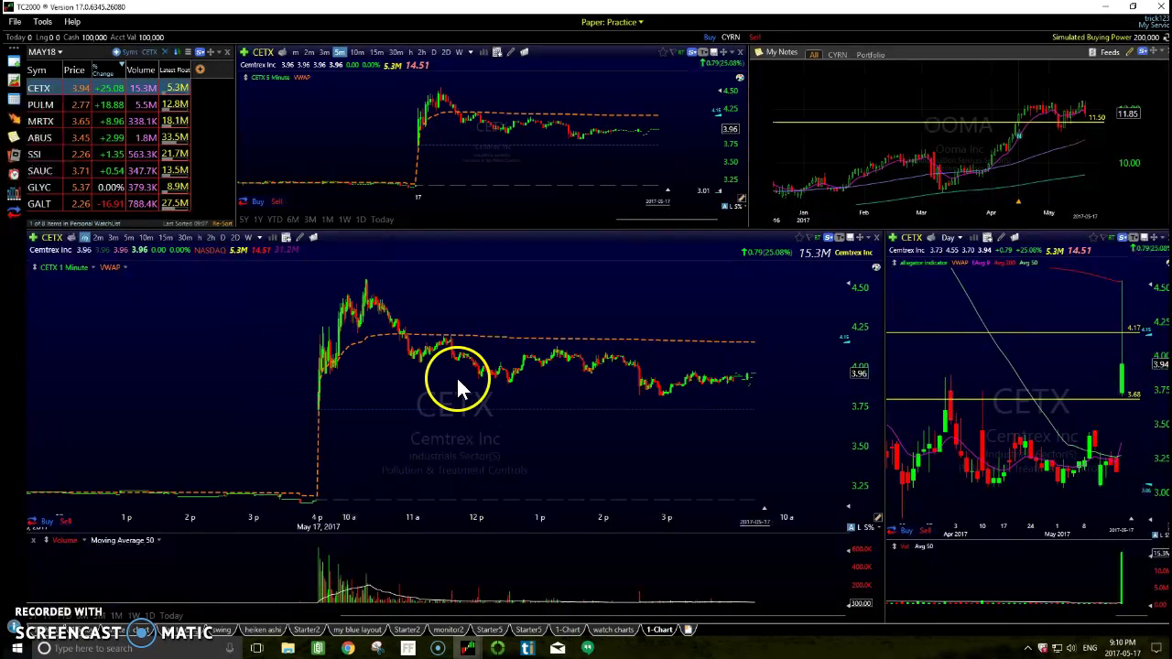
scroll(465, 181, "up", 2)
scroll(465, 182, "up", 2)
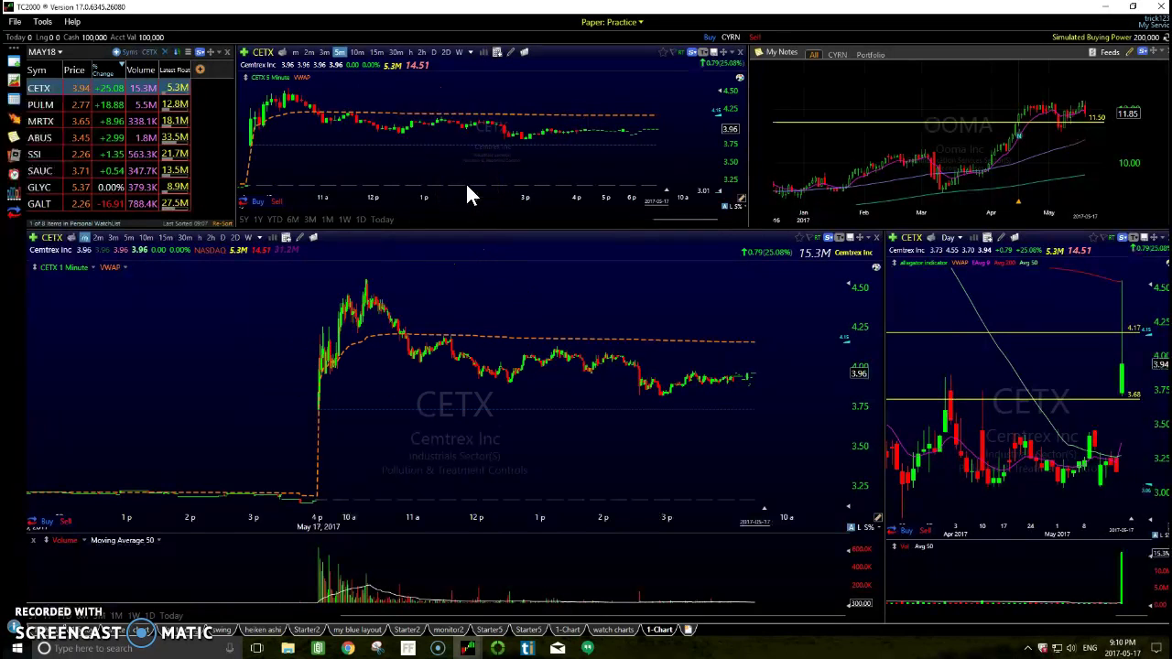
left_click(375, 52)
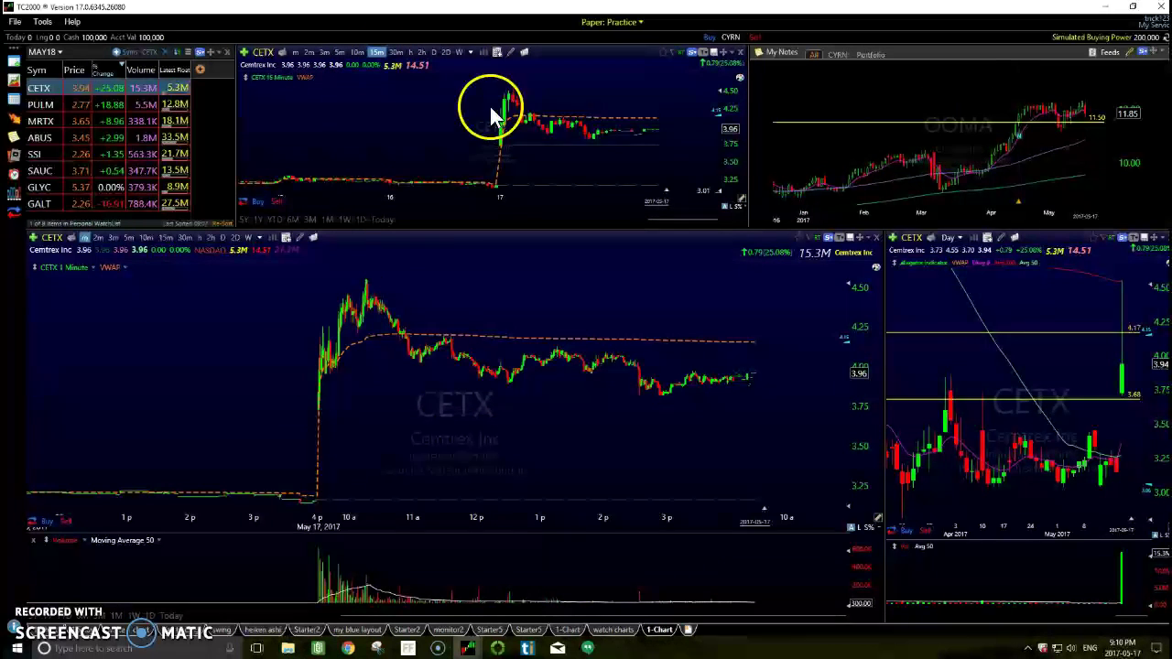
scroll(480, 123, "up", 3)
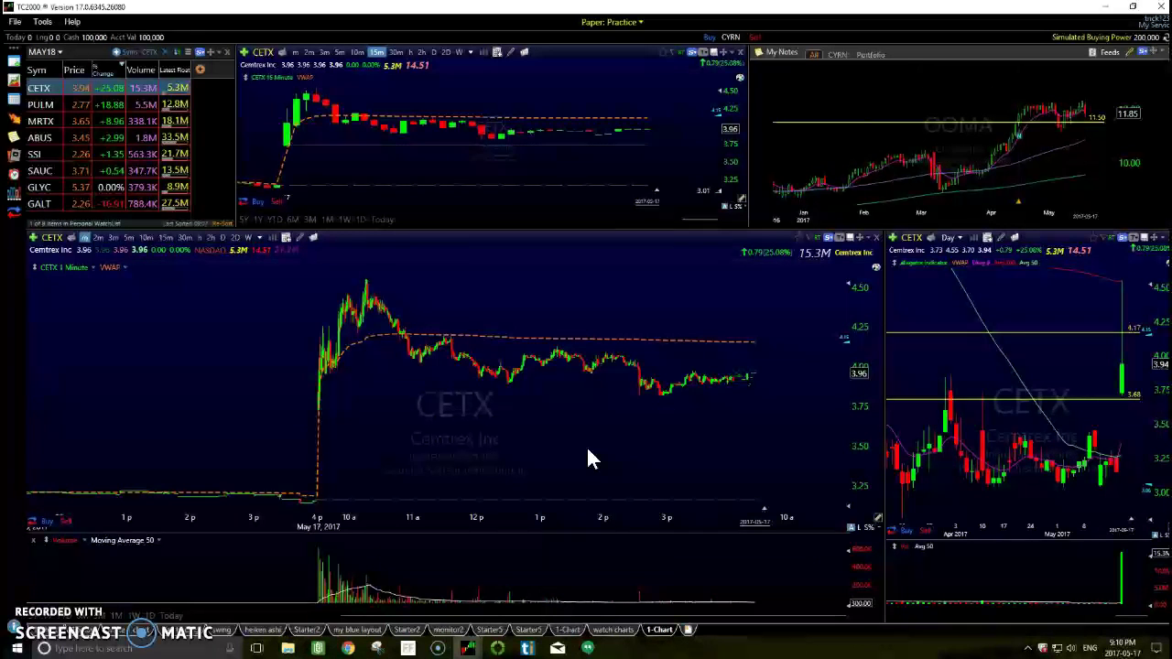
left_click(626, 474)
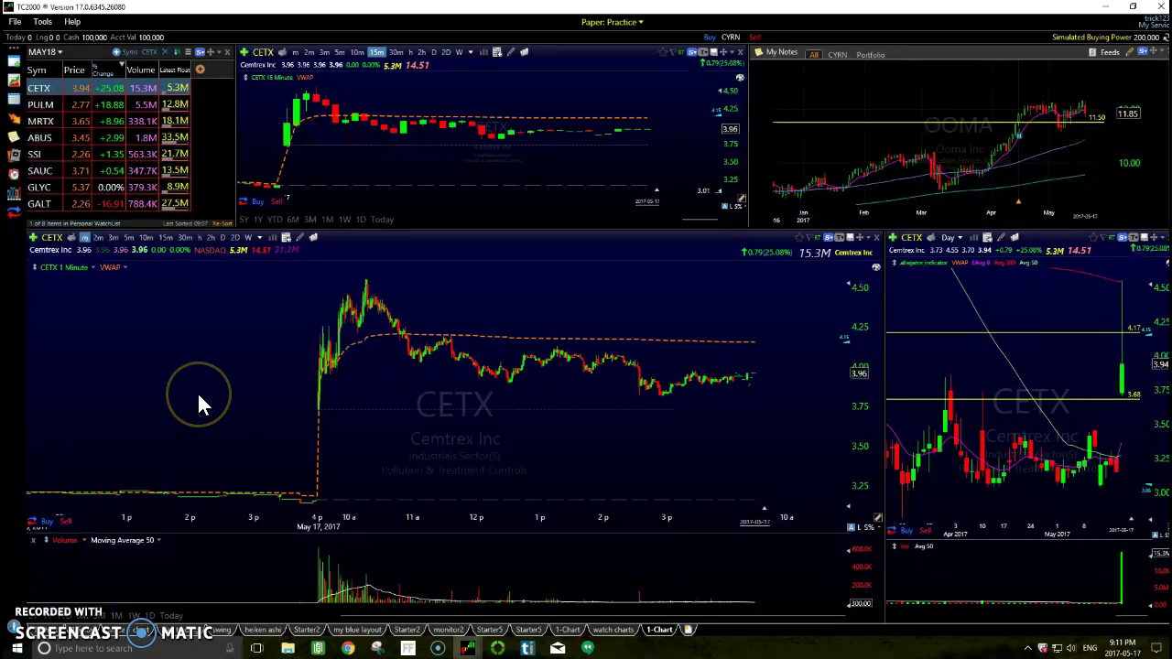
left_click(300, 509)
left_click(532, 253)
left_click(497, 438)
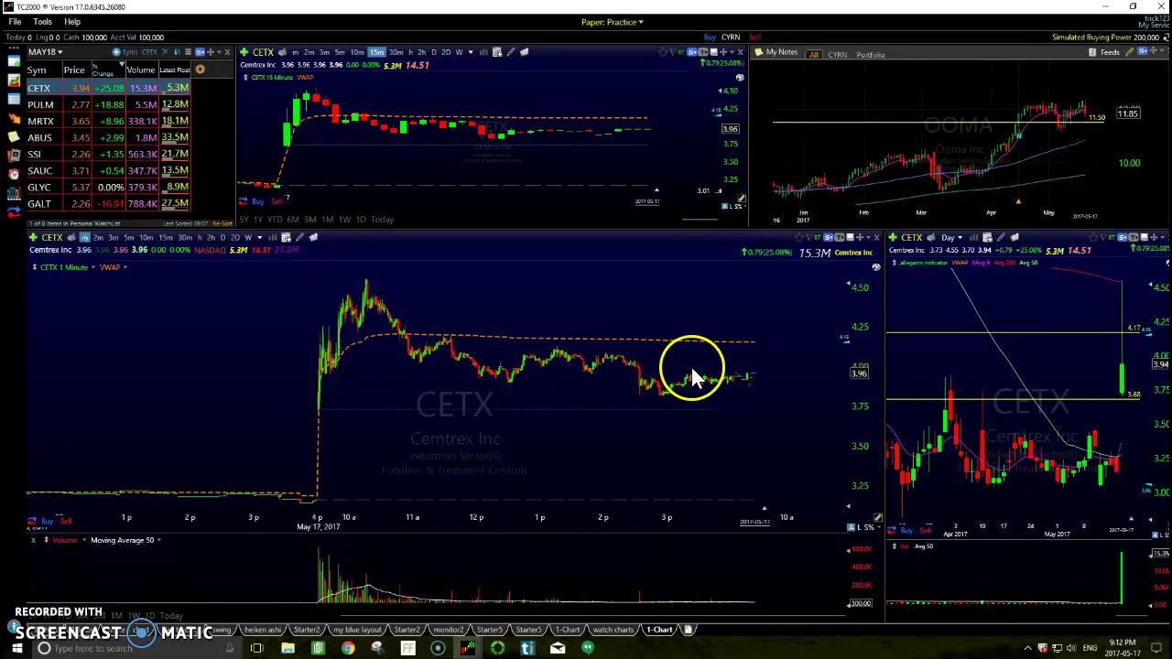
Zoom in on the 1-minute CETX chart's time axis to spread the morning bars wider
scroll(554, 414, "up", 3)
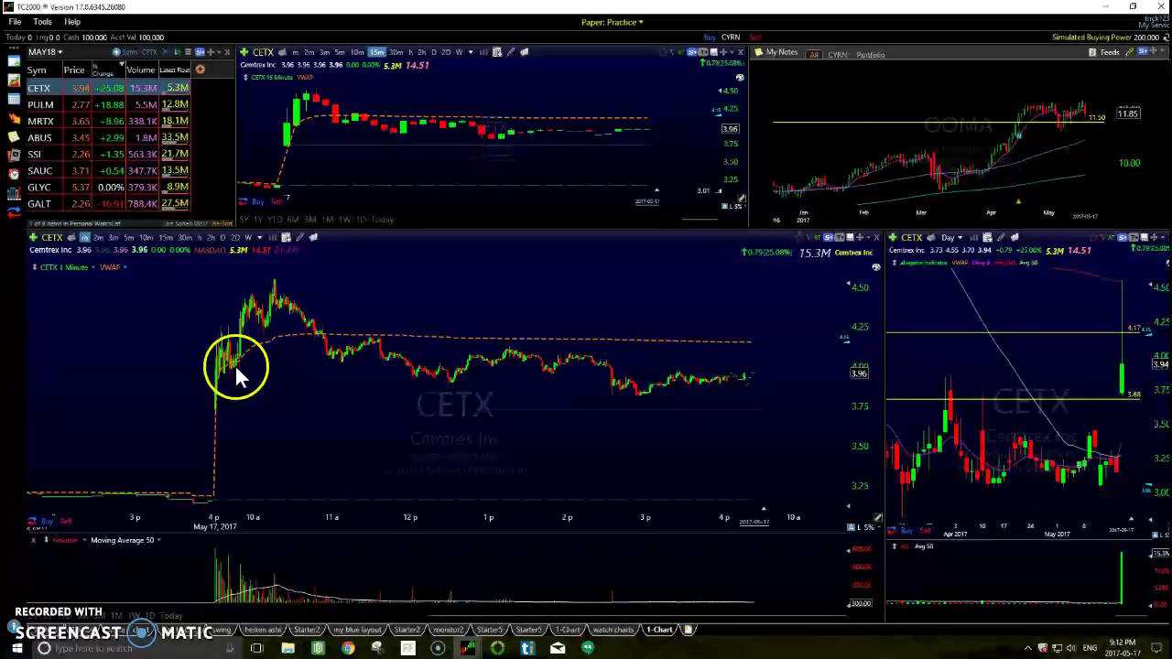
Open Add Plot on the 1-minute CETX chart and select RSI from the indicators list
right_click(130, 309)
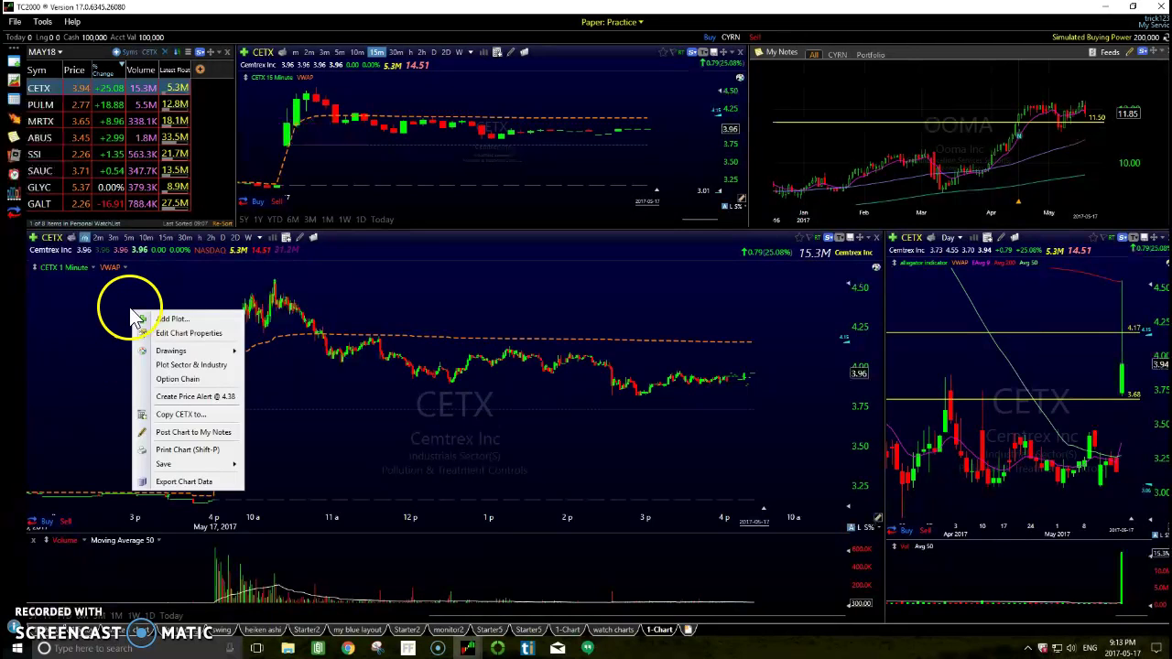
left_click(183, 319)
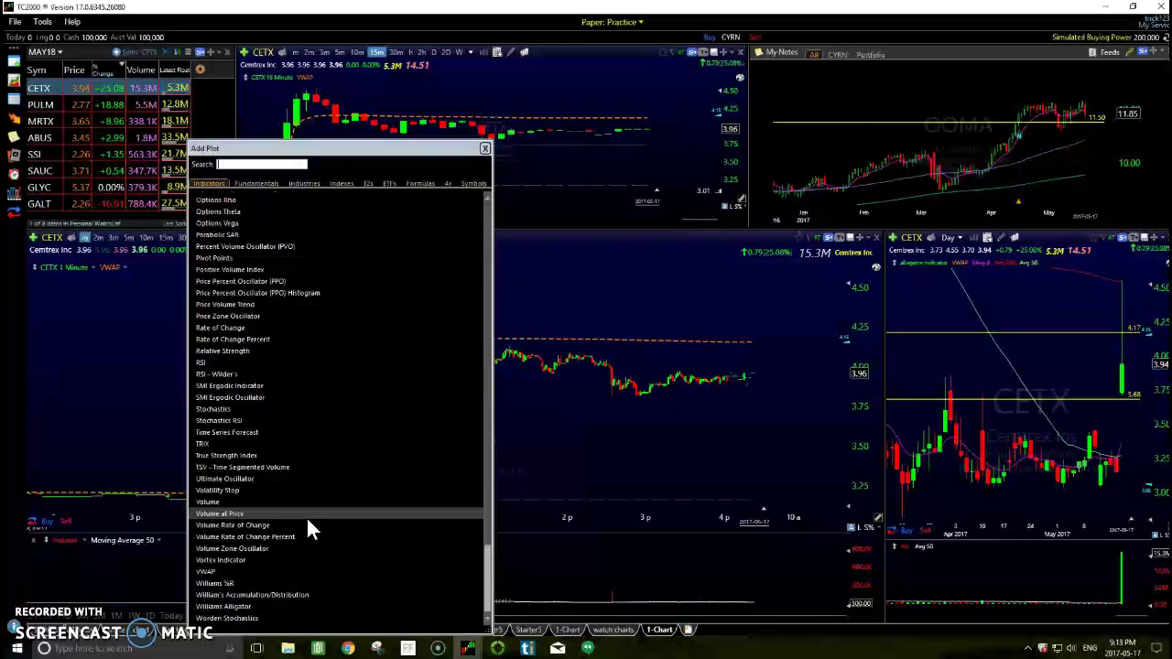
scroll(308, 523, "up", 4)
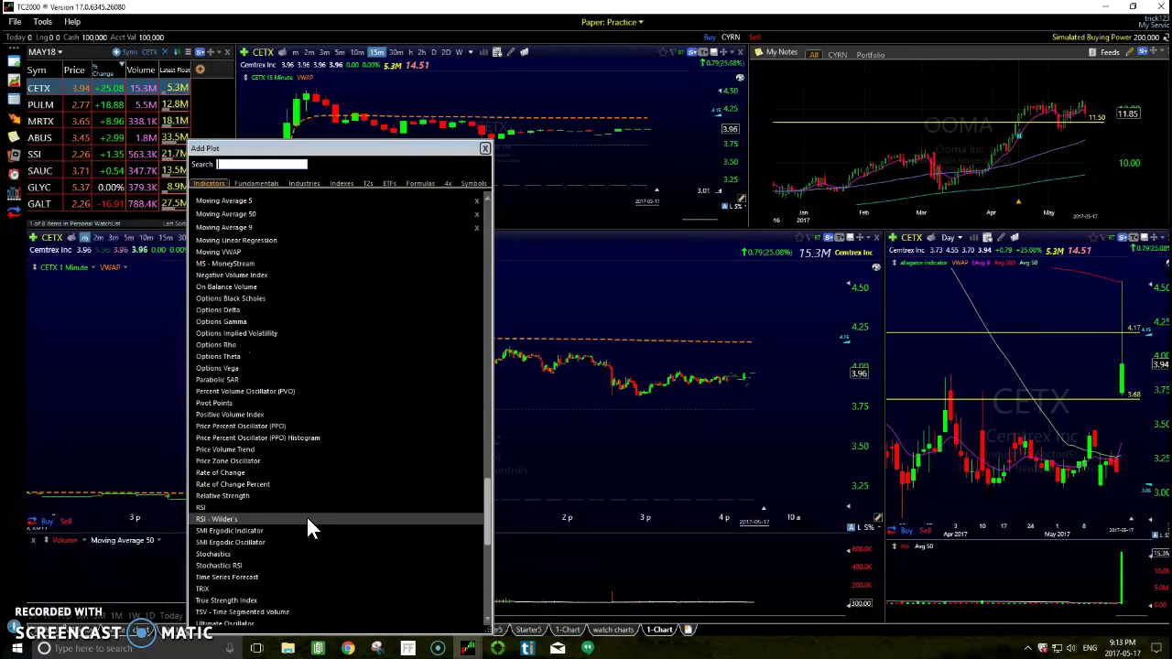
left_click(308, 509)
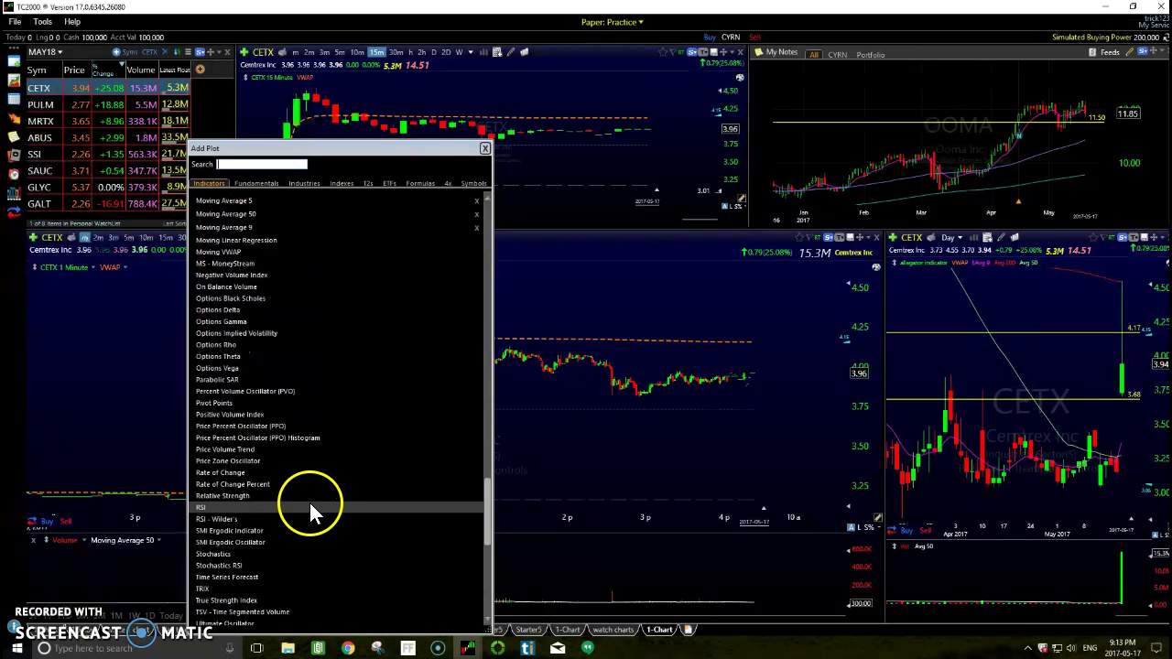
scroll(312, 490, "down", 4)
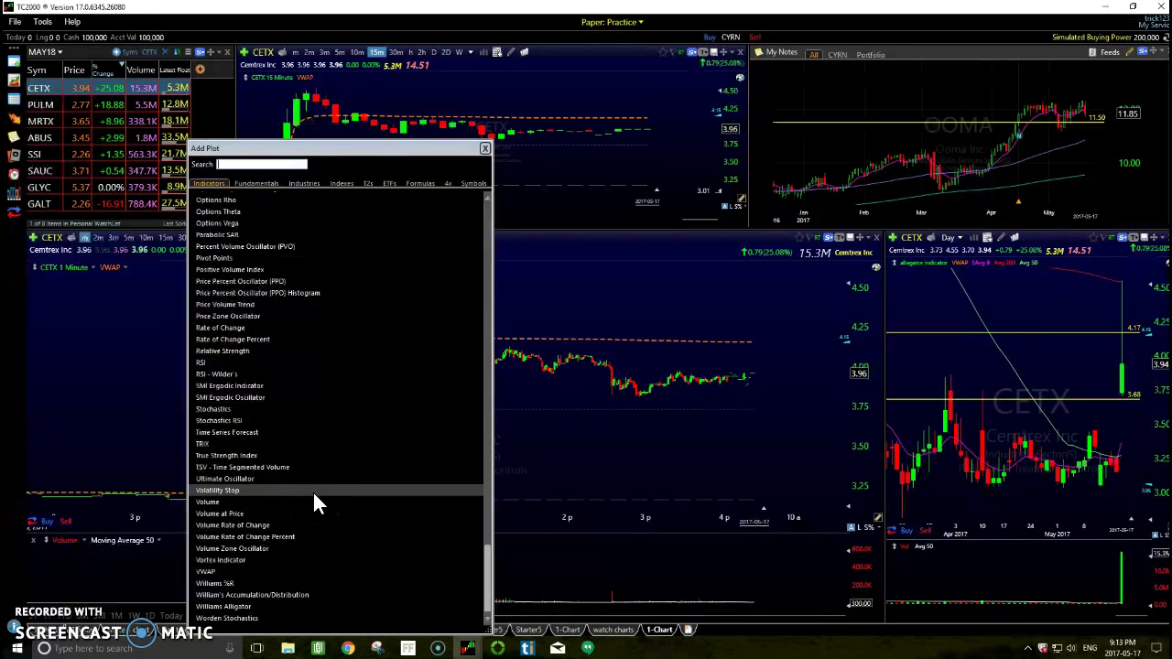
scroll(313, 489, "up", 12)
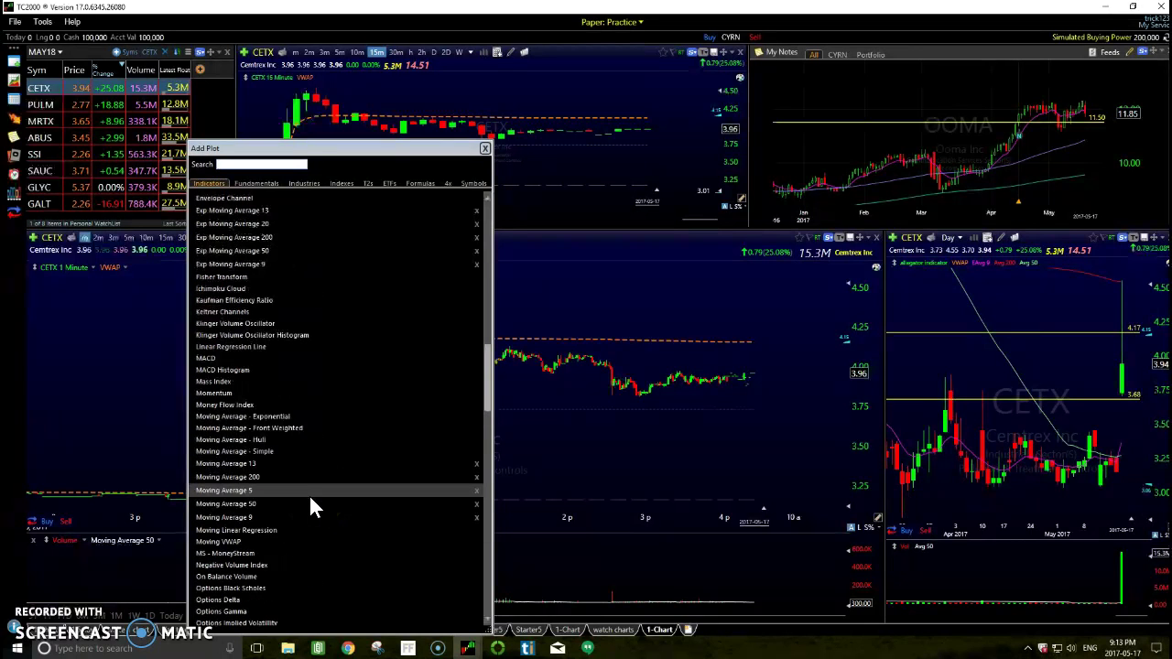